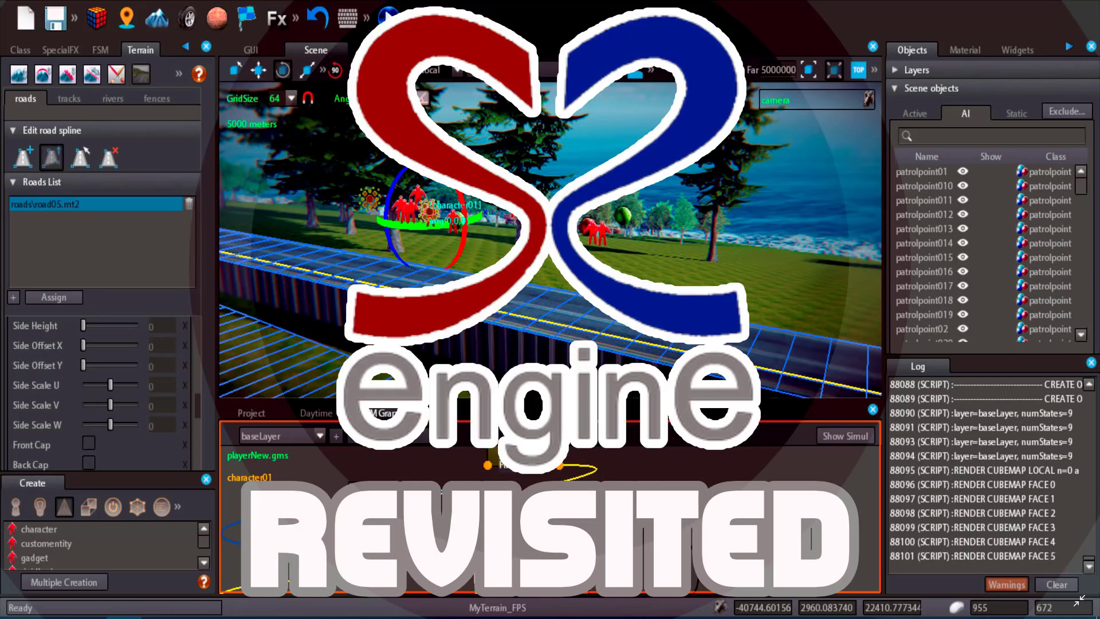
# Switch from the S2Engine title screen to the browser video 'A Closer Look at S2Engine HD'.
pyautogui.hotkey('alt', 'Tab')
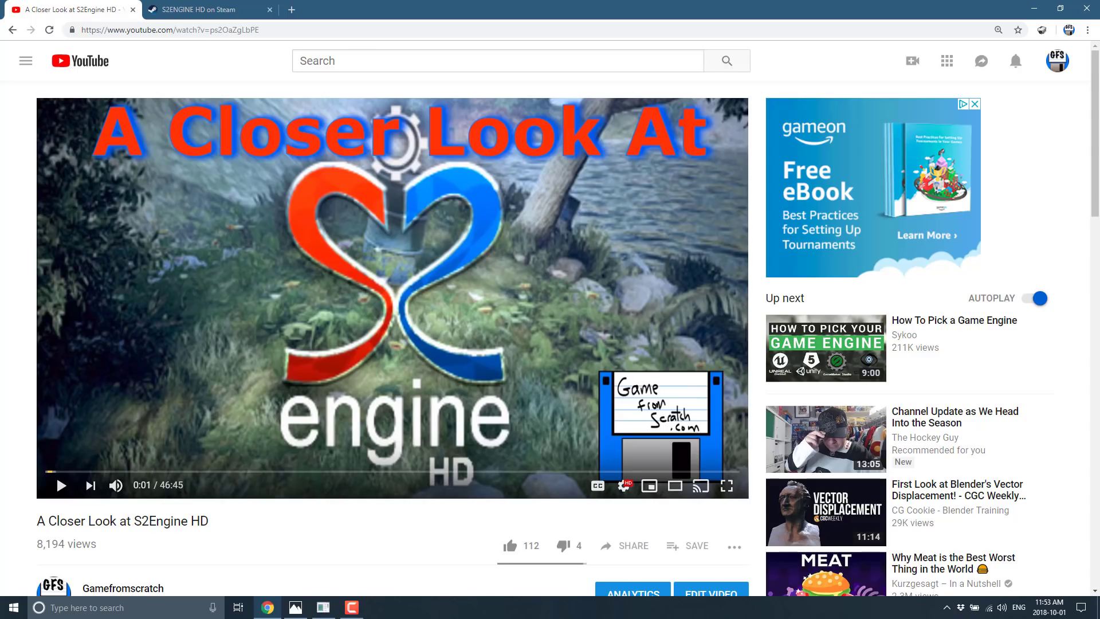
# Bring the 'S2ENGINE HD on Steam' store tab to the front.
pyautogui.hotkey('ctrl', 'Tab')
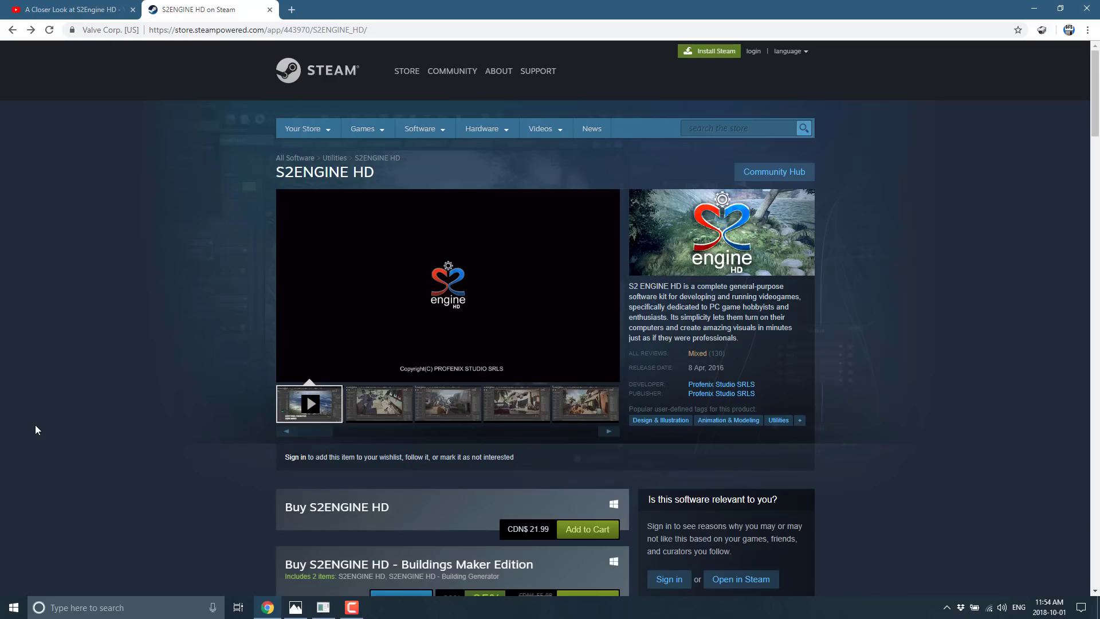
# Highlight the Important Note's PhysX reinstall steps, then scroll down to Recent Updates.
pyautogui.scroll(-9, 247, 340)
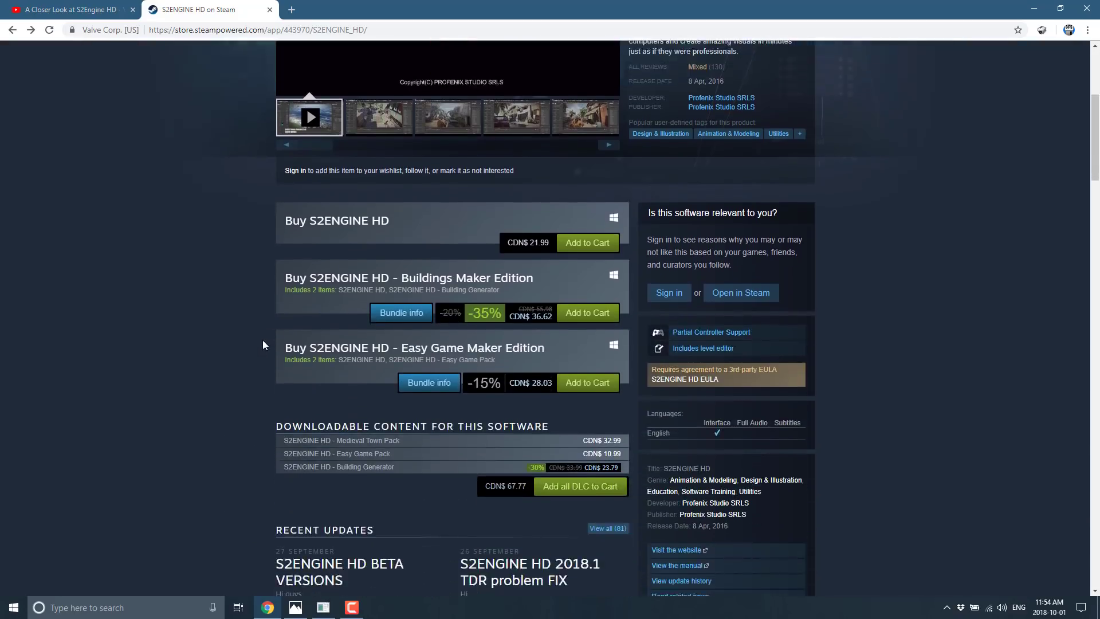
pyautogui.scroll(-2, 264, 342)
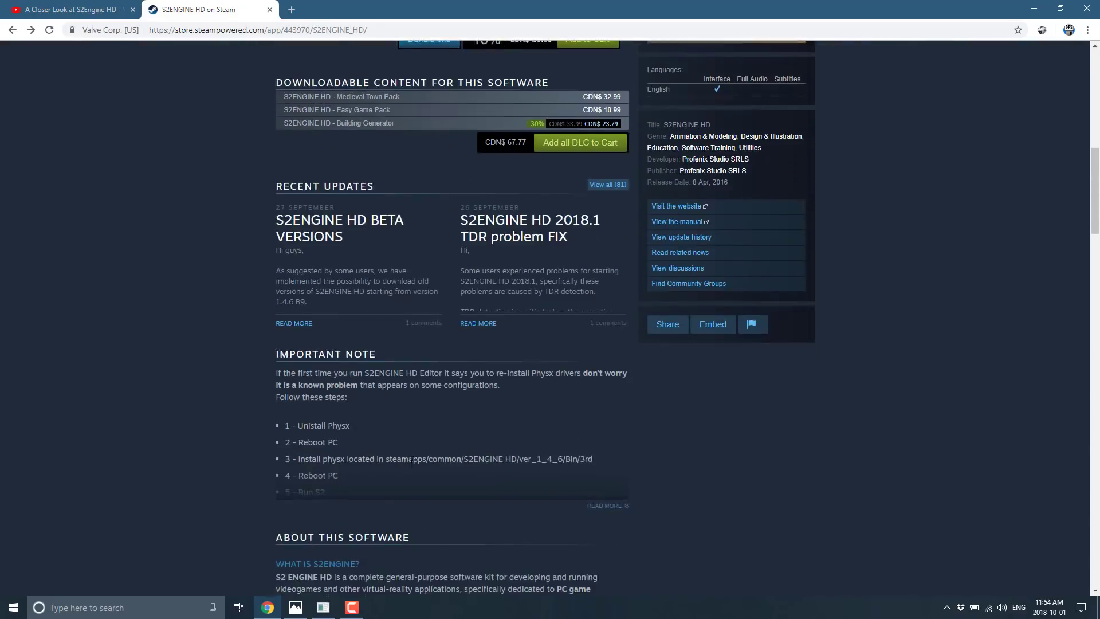
pyautogui.moveTo(377, 498); pyautogui.dragTo(252, 384)
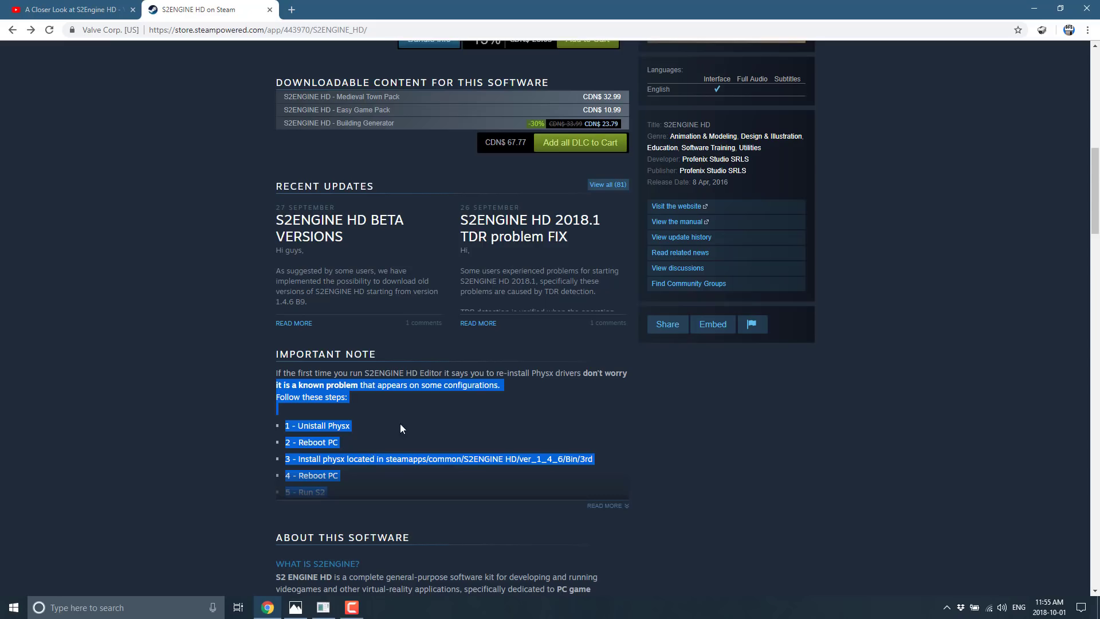
pyautogui.scroll(-2, 542, 422)
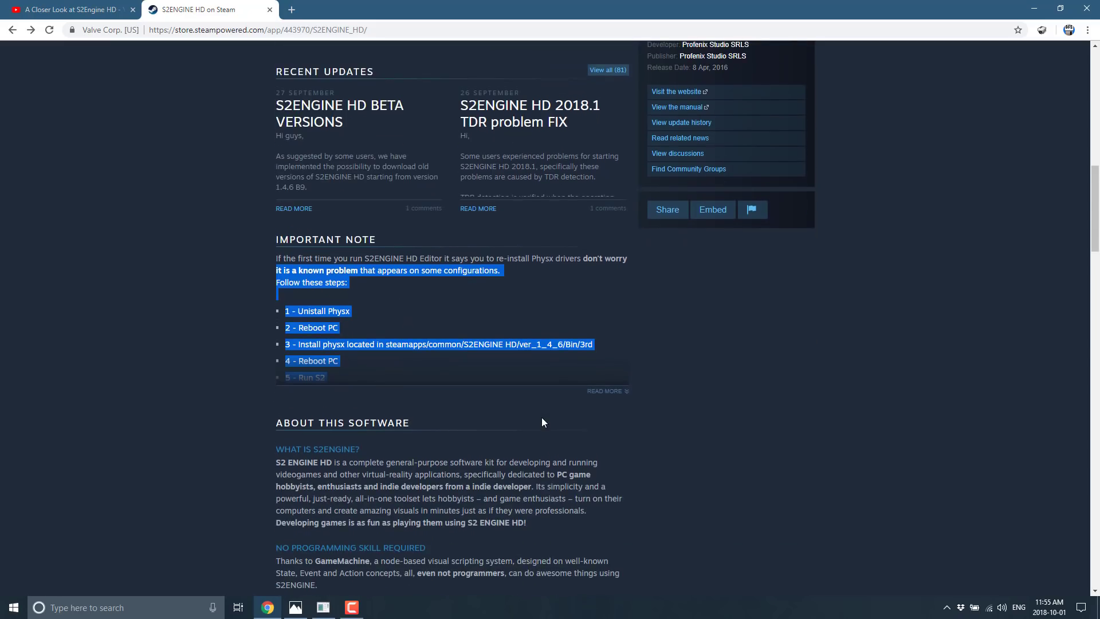
pyautogui.scroll(-2, 541, 423)
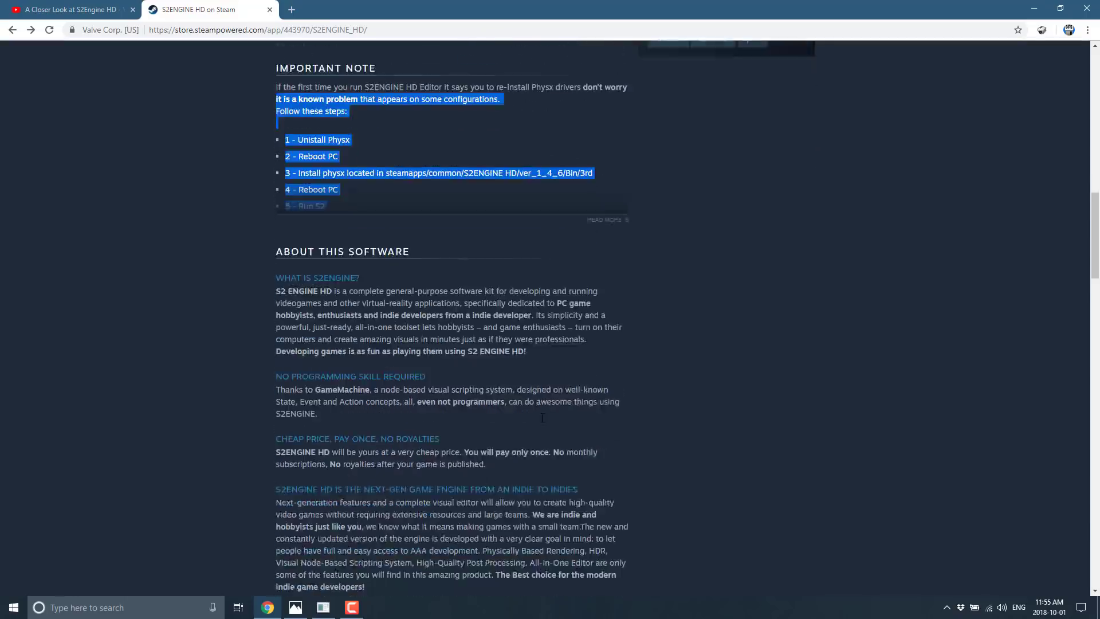
pyautogui.scroll(2, 478, 330)
pyautogui.scroll(2, 478, 330)
# Open all 81 updates and the '2018.1 FINALLY OUT!' announcement, then return to the editor.
pyautogui.click(610, 185)
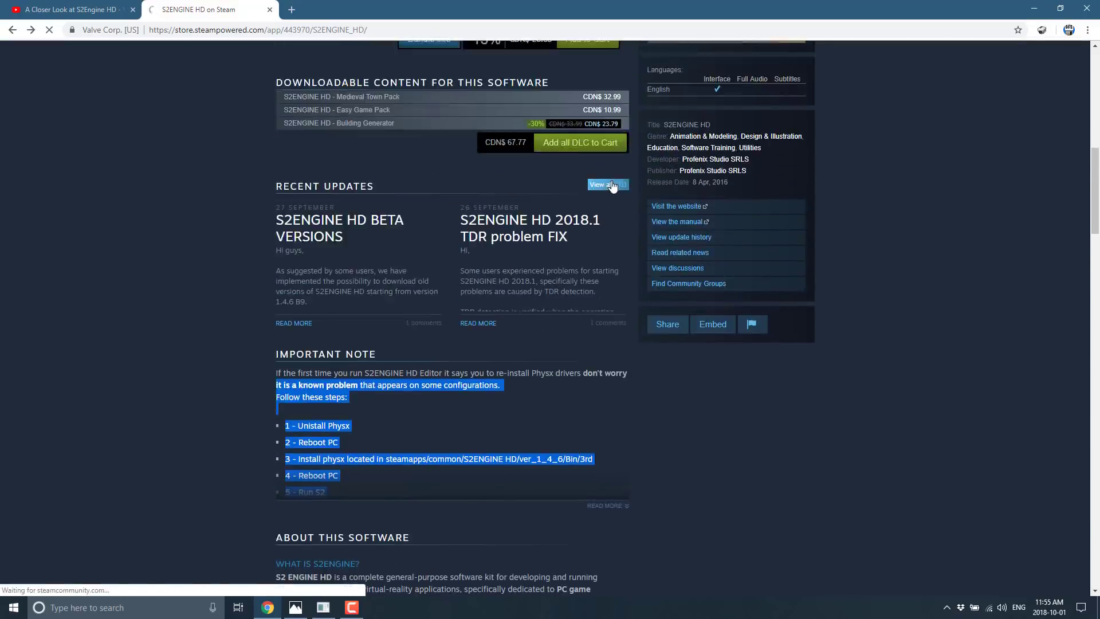
pyautogui.scroll(-10, 357, 355)
pyautogui.scroll(-12, 528, 346)
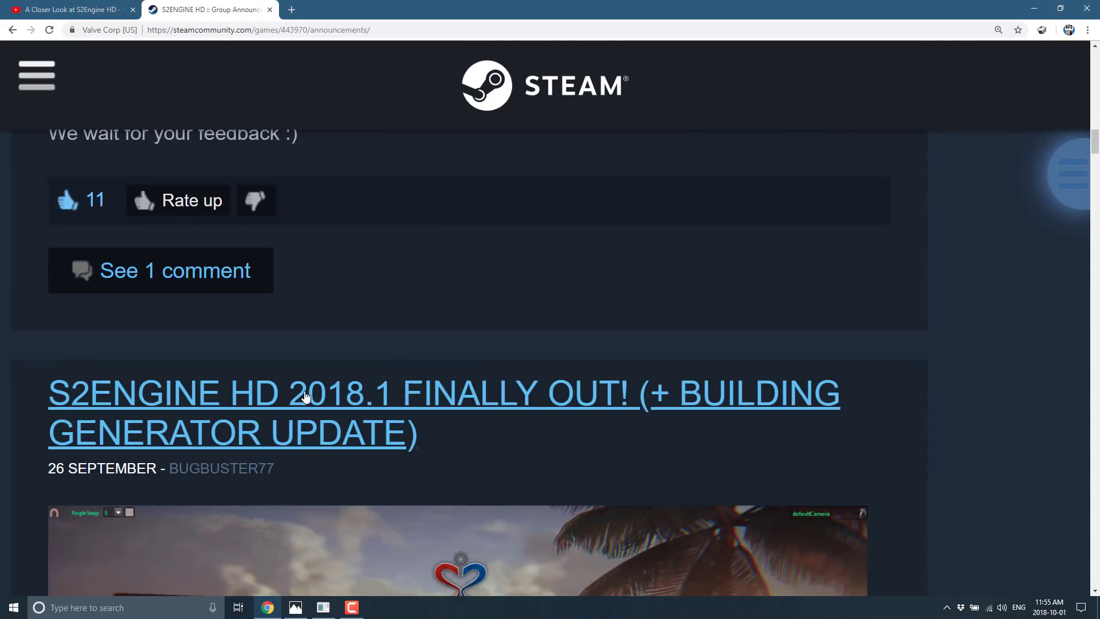
pyautogui.click(305, 397)
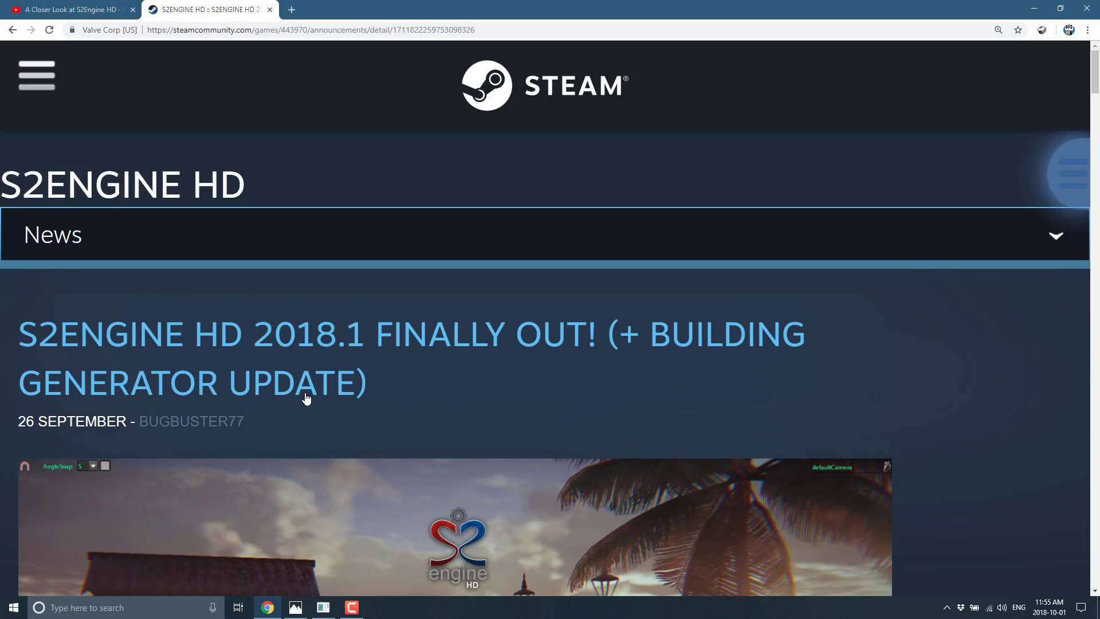
pyautogui.hotkey('alt', 'Tab')
pyautogui.hotkey('alt', 'Tab')
pyautogui.hotkey('alt', 'Tab')
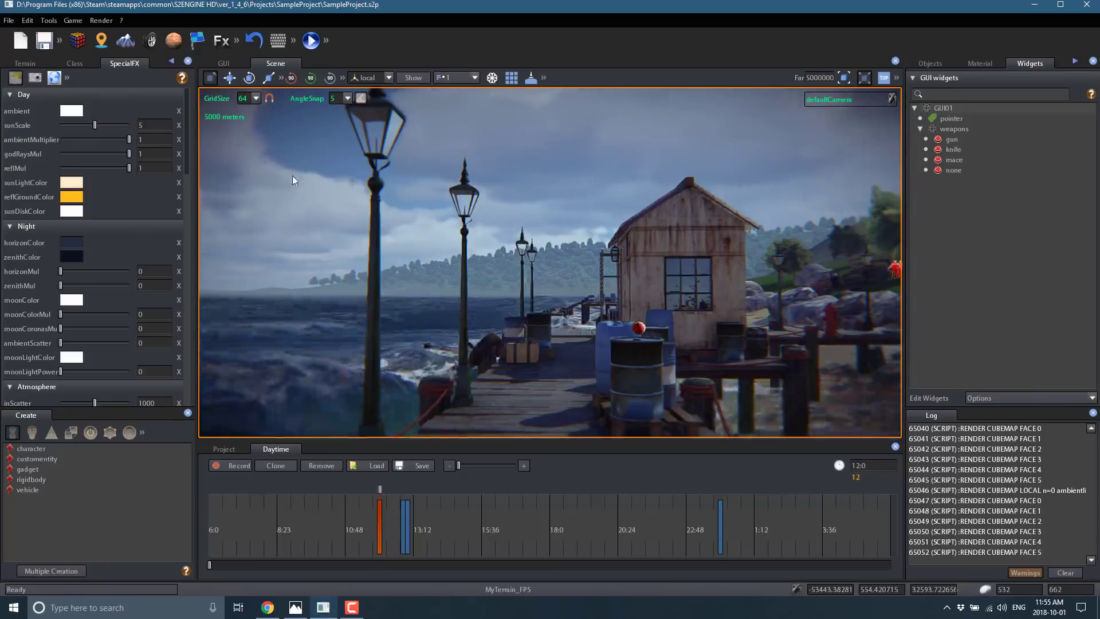
# Look across the hillside and beach, then move the Daytime timeline to about 15:07.
pyautogui.moveTo(597, 258); pyautogui.dragTo(881, 260, button='right')
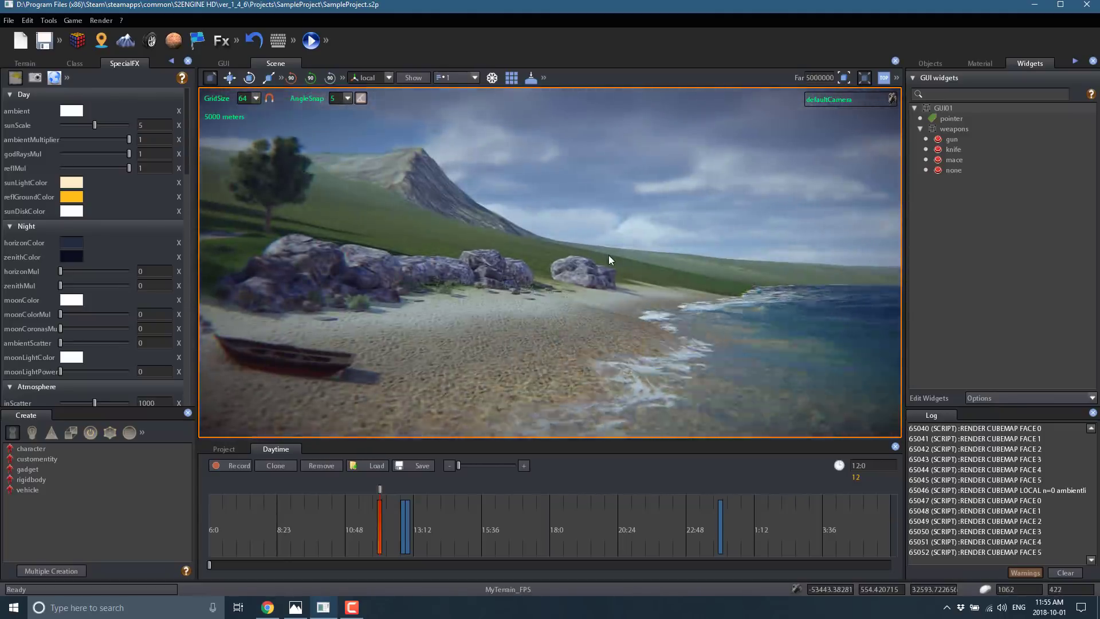
pyautogui.moveTo(614, 257); pyautogui.dragTo(542, 241, button='right')
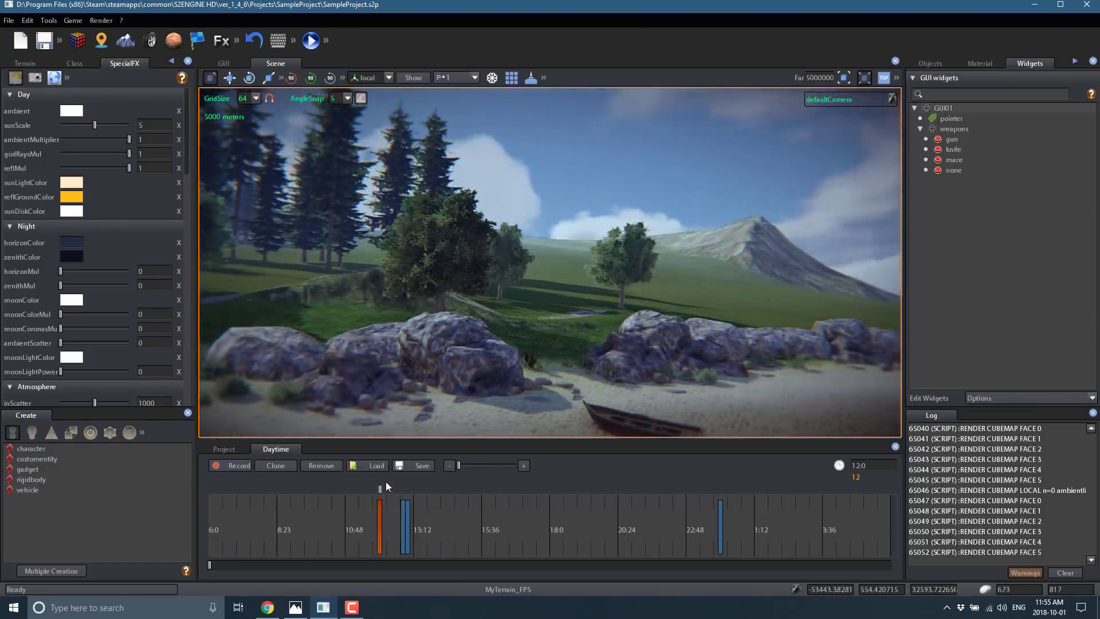
pyautogui.moveTo(381, 486)
pyautogui.mouseDown()
pyautogui.moveTo(712, 504)
pyautogui.moveTo(598, 517)
pyautogui.moveTo(554, 488)
pyautogui.moveTo(476, 504)
pyautogui.moveTo(393, 503)
pyautogui.moveTo(469, 497)
pyautogui.mouseUp()
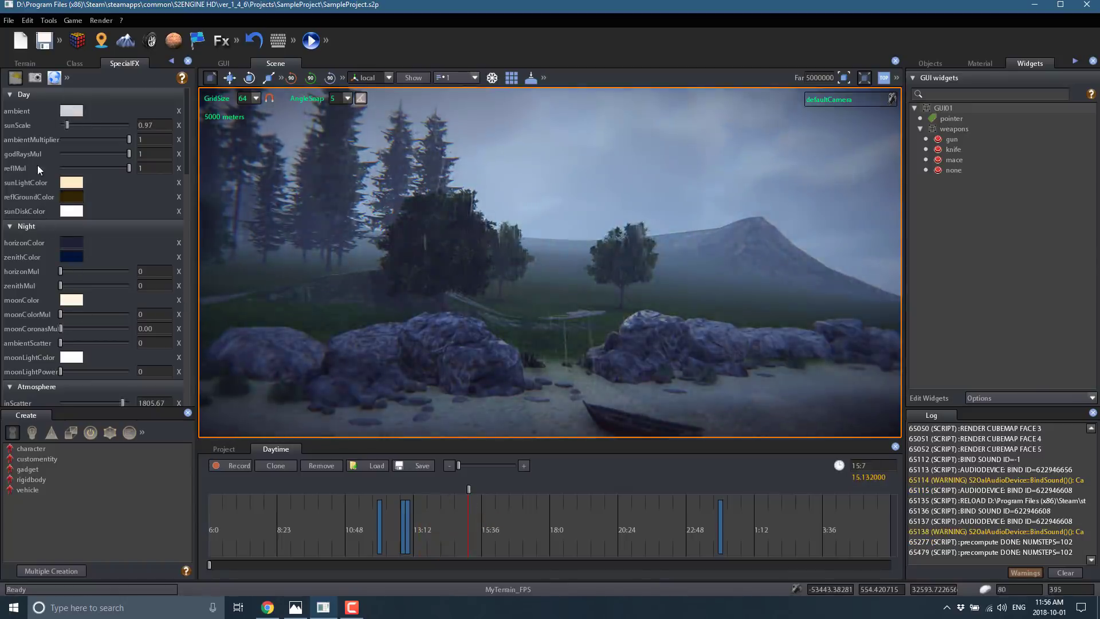
# Fly the camera through the trees to the open field and reset the time to about 12:06.
pyautogui.scroll(-8, 80, 282)
pyautogui.scroll(-6, 80, 284)
pyautogui.scroll(-5, 88, 280)
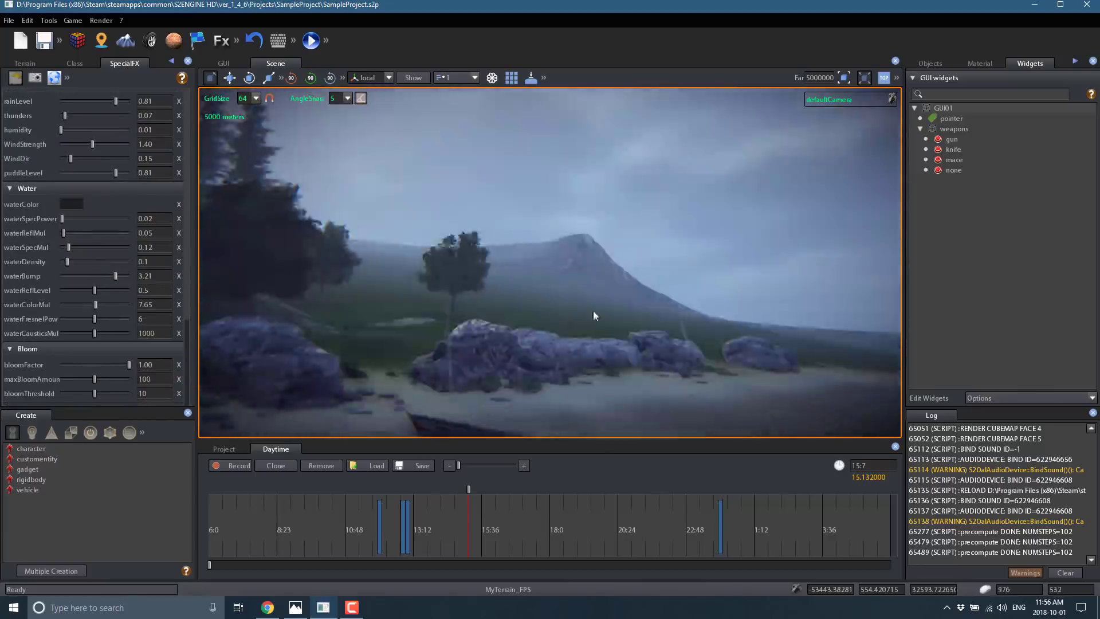
pyautogui.moveTo(614, 305); pyautogui.dragTo(515, 321, button='right')
pyautogui.press('w')
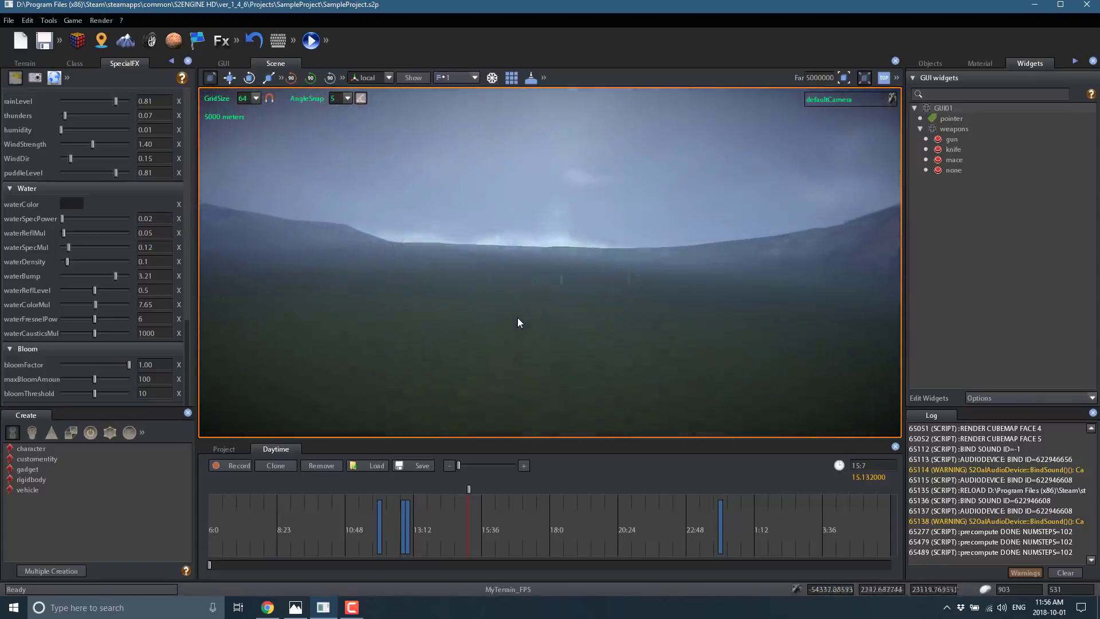
pyautogui.press('w')
pyautogui.moveTo(467, 488); pyautogui.dragTo(383, 499)
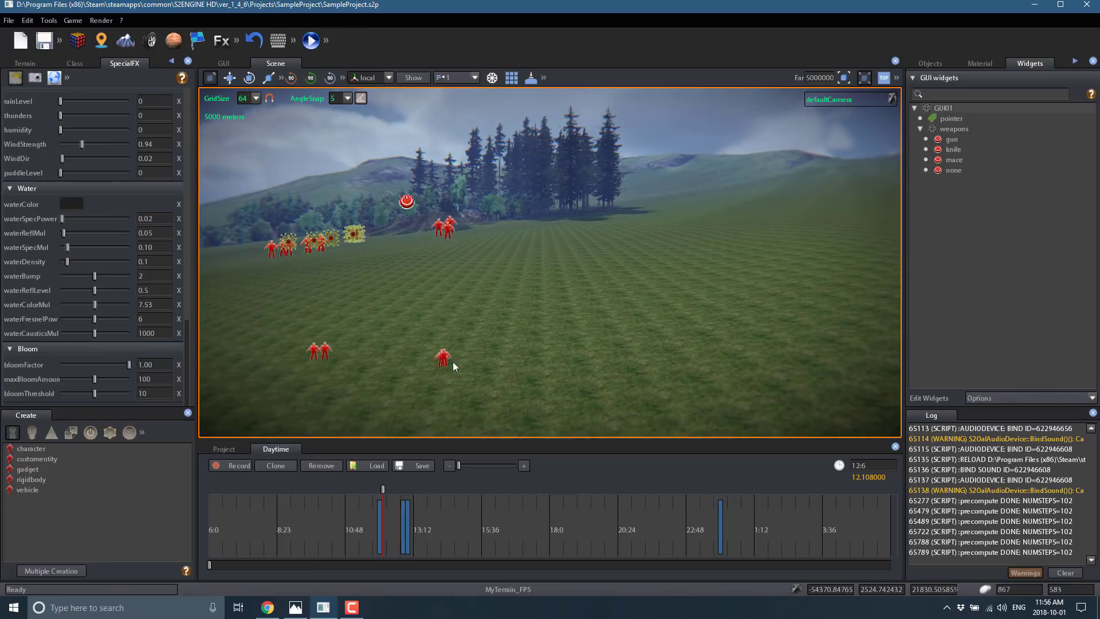
# Select the lake object, then the red figures in the field.
pyautogui.click(447, 243)
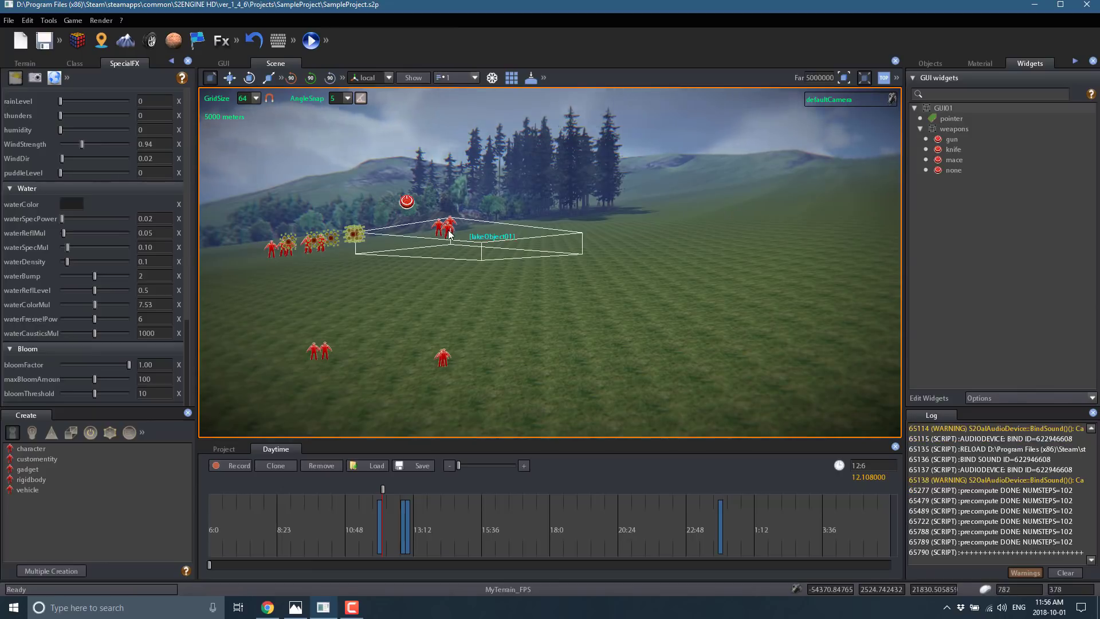
pyautogui.click(445, 362)
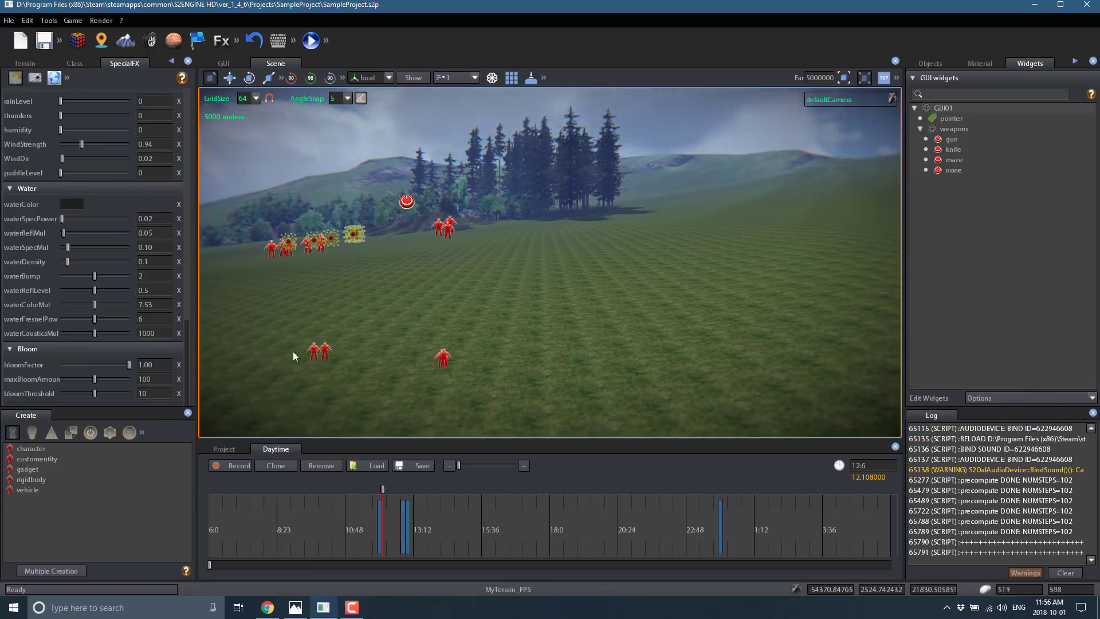
pyautogui.click(315, 354)
pyautogui.click(325, 356)
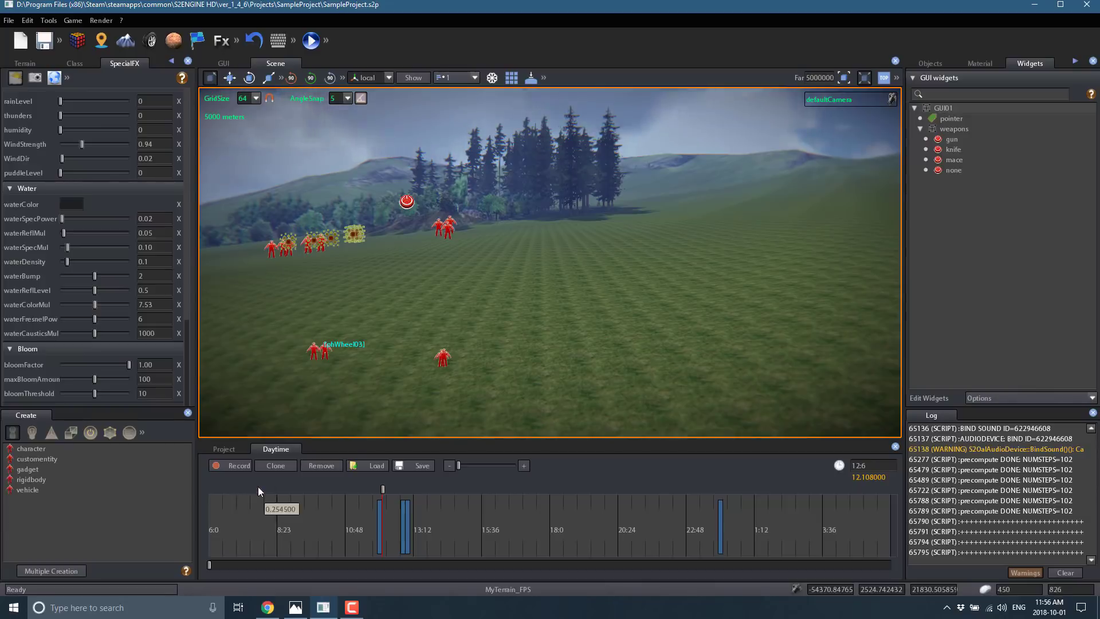
# Fly toward the trees and select the camouflaged character01's scar02 gun.
pyautogui.moveTo(545, 234); pyautogui.dragTo(336, 261, button='right')
pyautogui.moveTo(489, 349); pyautogui.dragTo(729, 316, button='right')
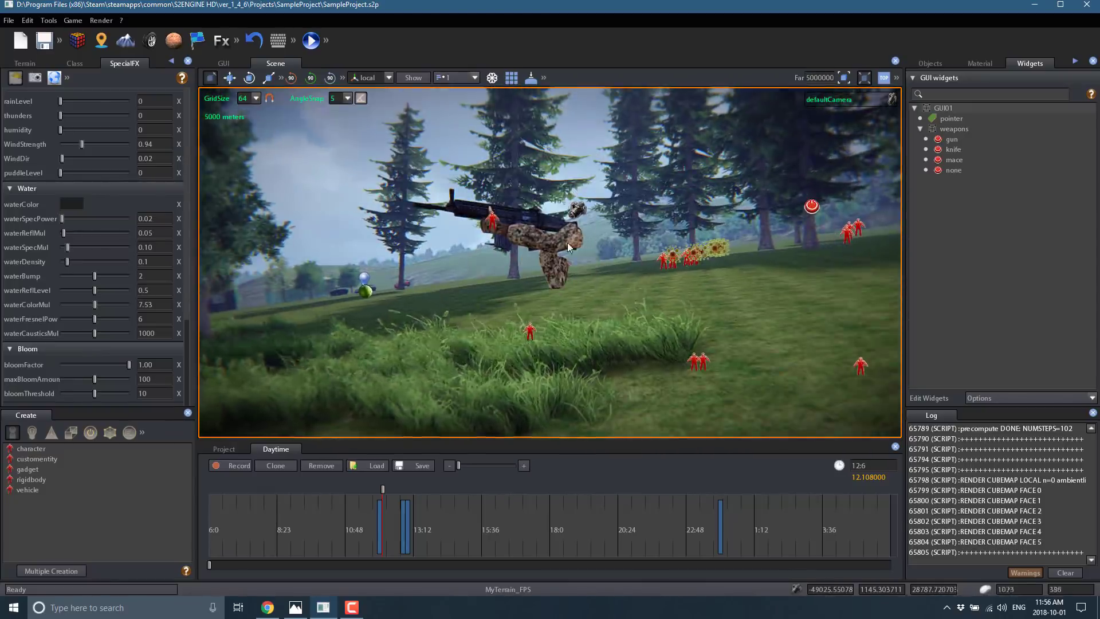
pyautogui.click(521, 234)
pyautogui.click(490, 224)
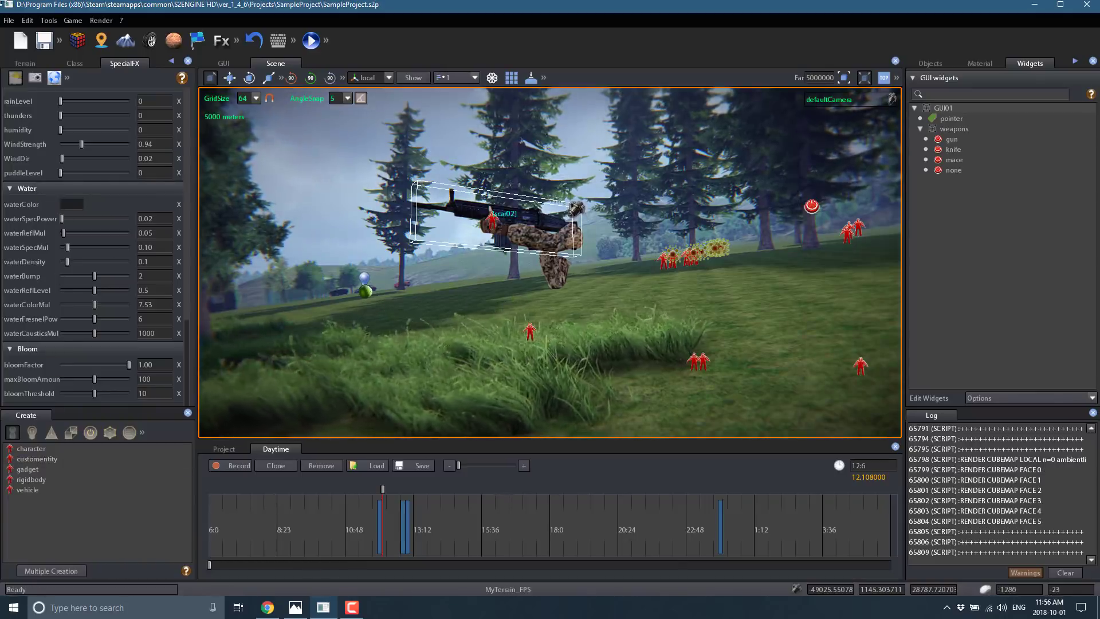
# Show the scar02 gun's Class properties, from its Weapons\Scar.sh2 model down to Object Shapes.
pyautogui.click(77, 64)
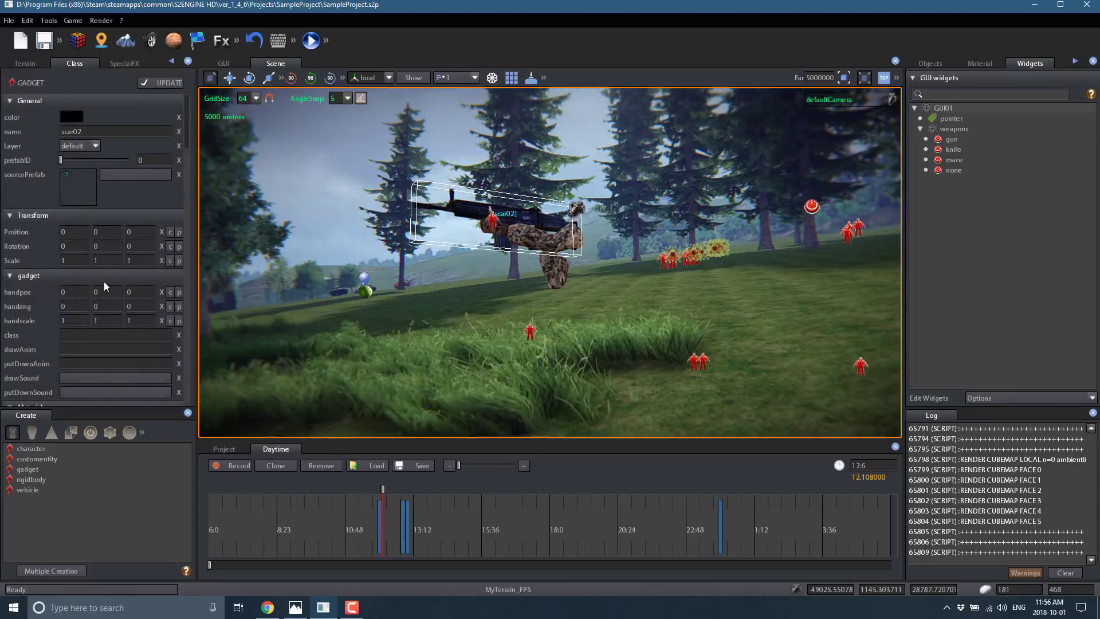
pyautogui.scroll(-2, 104, 281)
pyautogui.scroll(-10, 105, 282)
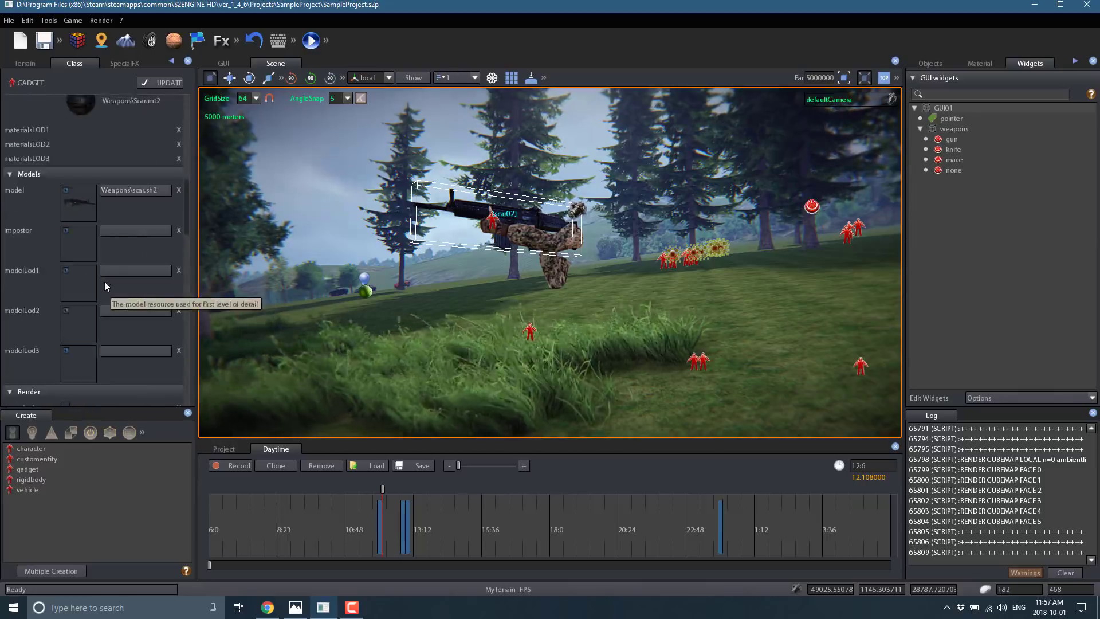
pyautogui.scroll(-3, 104, 281)
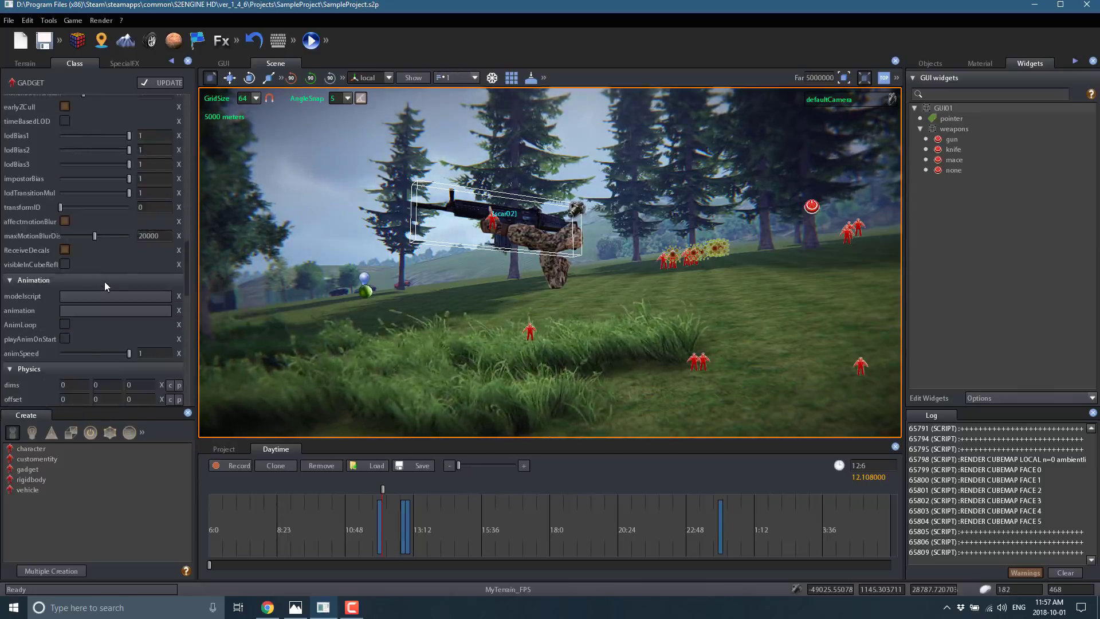
pyautogui.scroll(-3, 71, 297)
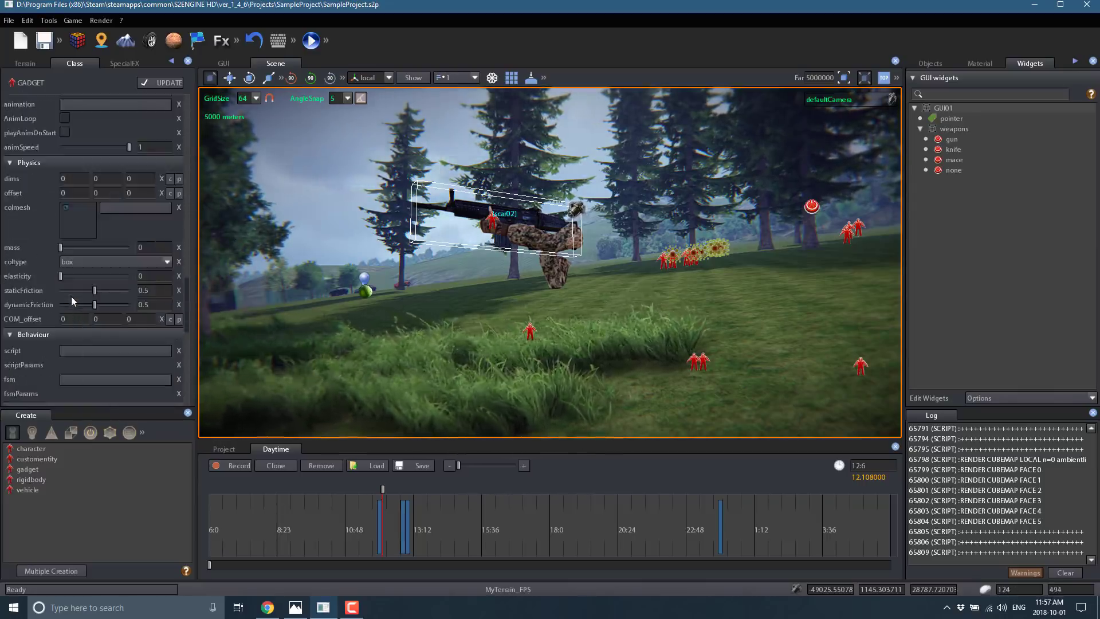
pyautogui.scroll(-4, 73, 293)
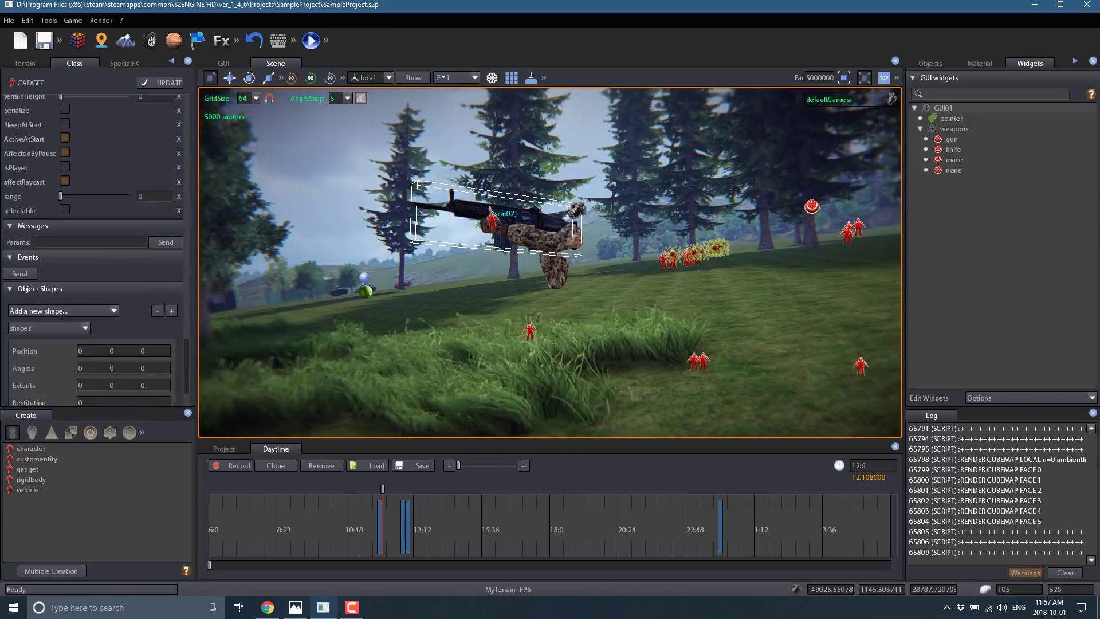
# Select character01 from the scene Objects list.
pyautogui.click(930, 66)
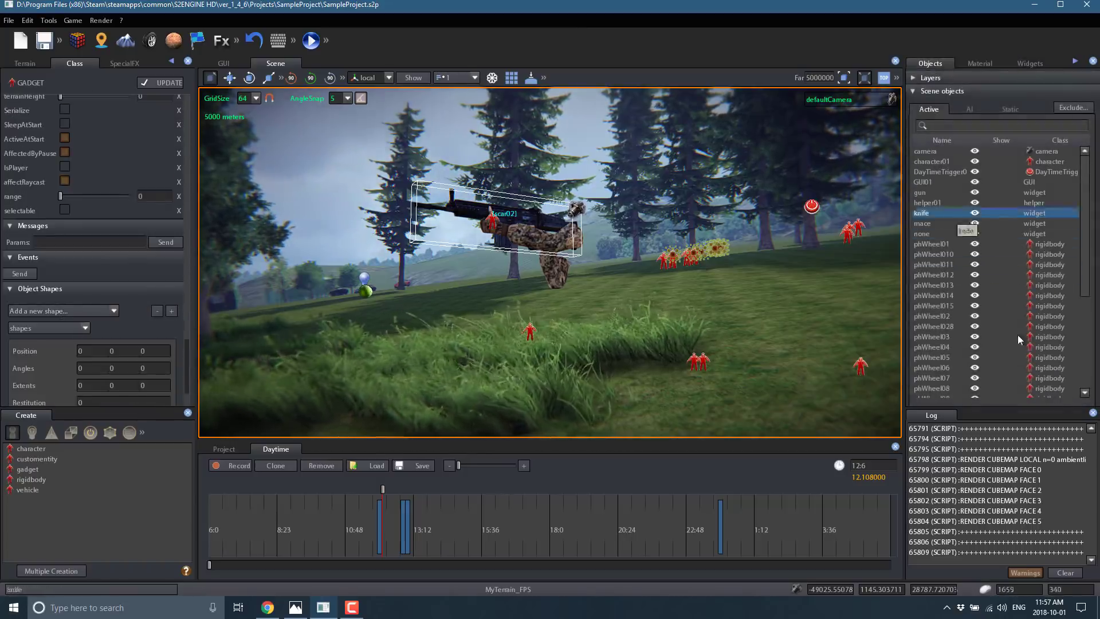
pyautogui.click(935, 161)
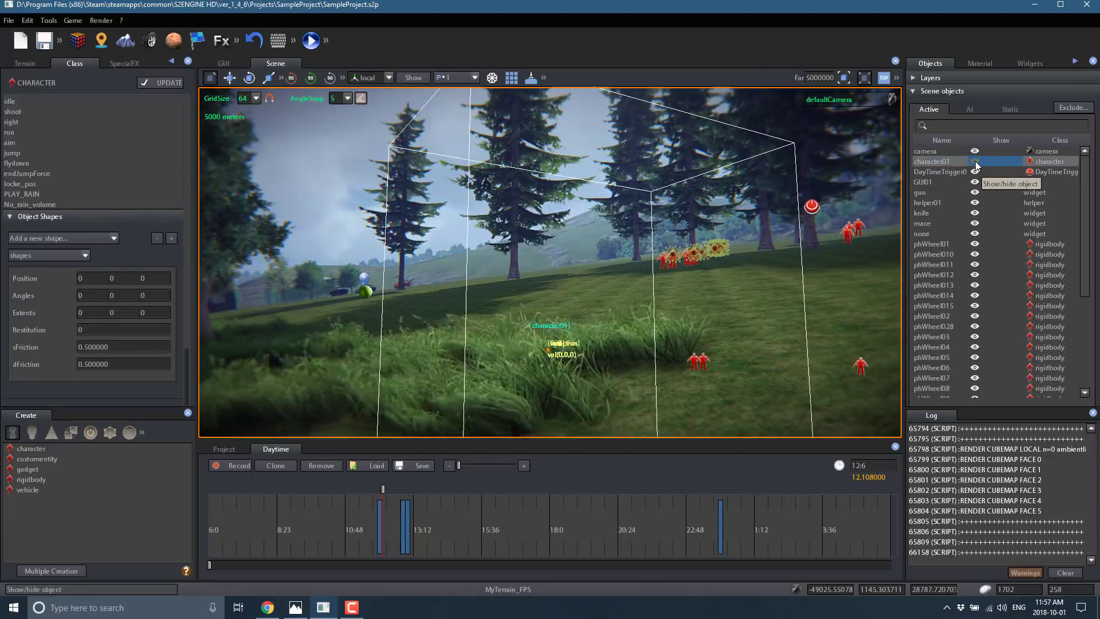
pyautogui.scroll(10, 71, 160)
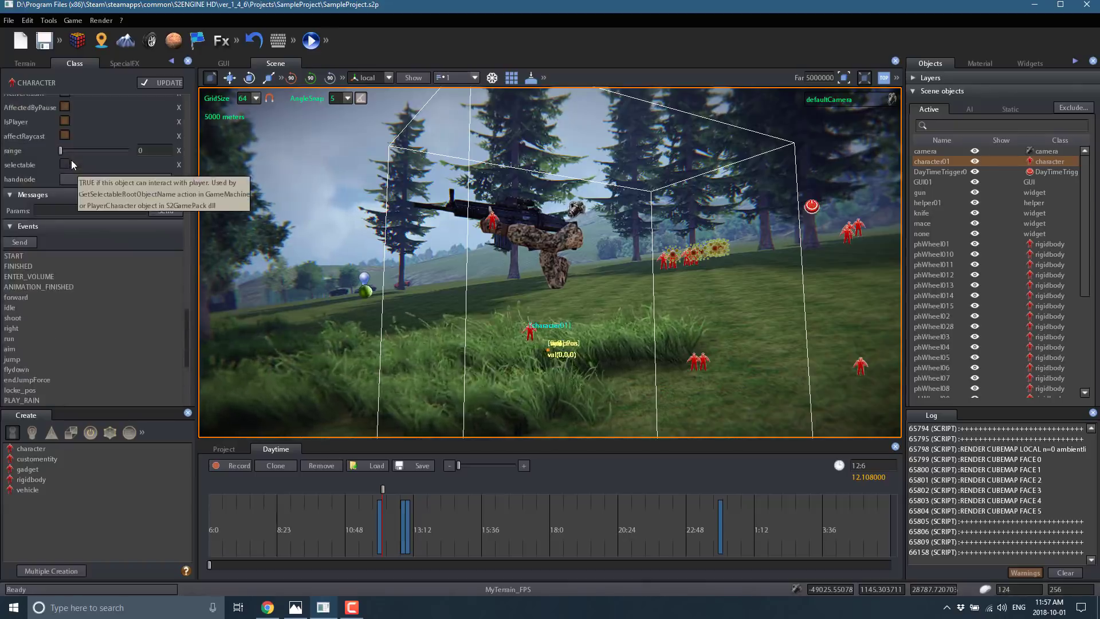
pyautogui.scroll(-15, 71, 162)
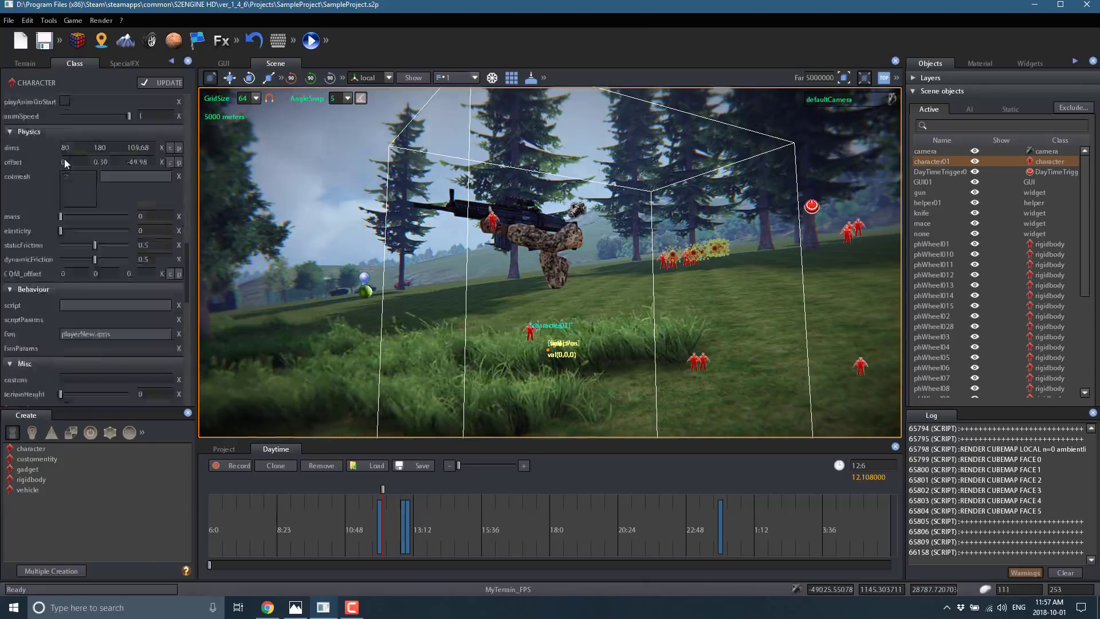
# Send character01 the jump event from its Events list so the soldier leaps.
pyautogui.click(40, 275)
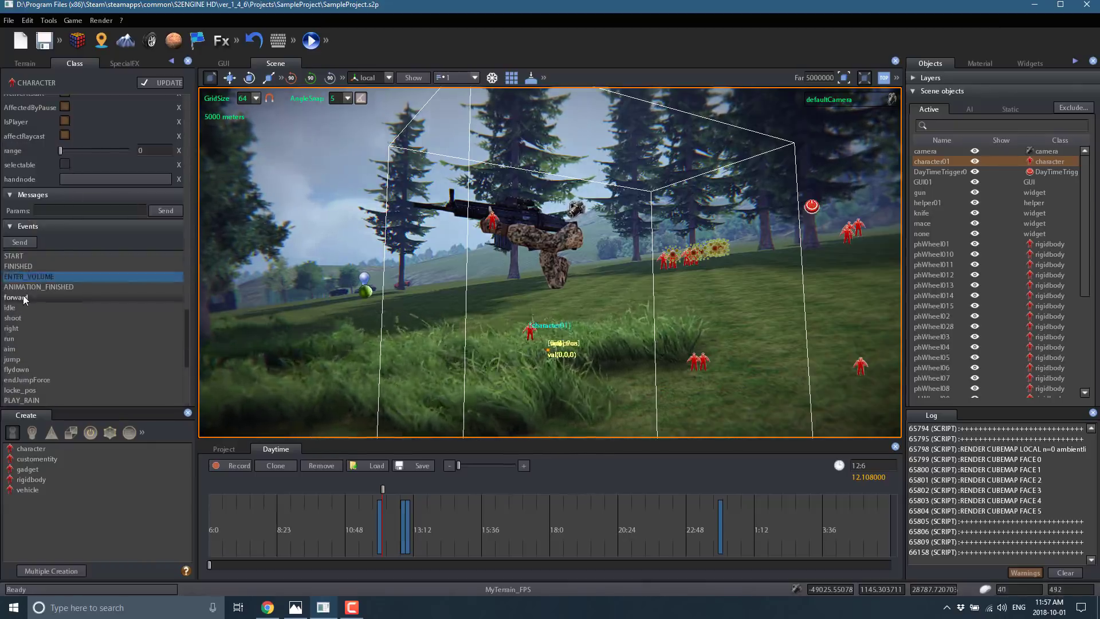
pyautogui.click(26, 298)
pyautogui.click(15, 318)
pyautogui.click(13, 359)
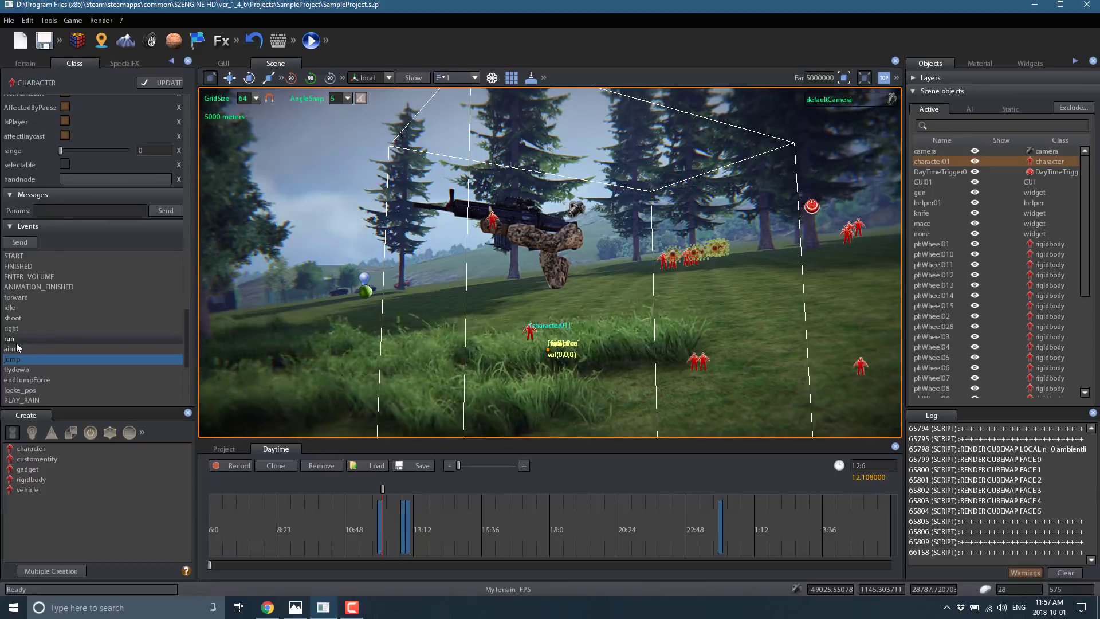
pyautogui.click(26, 242)
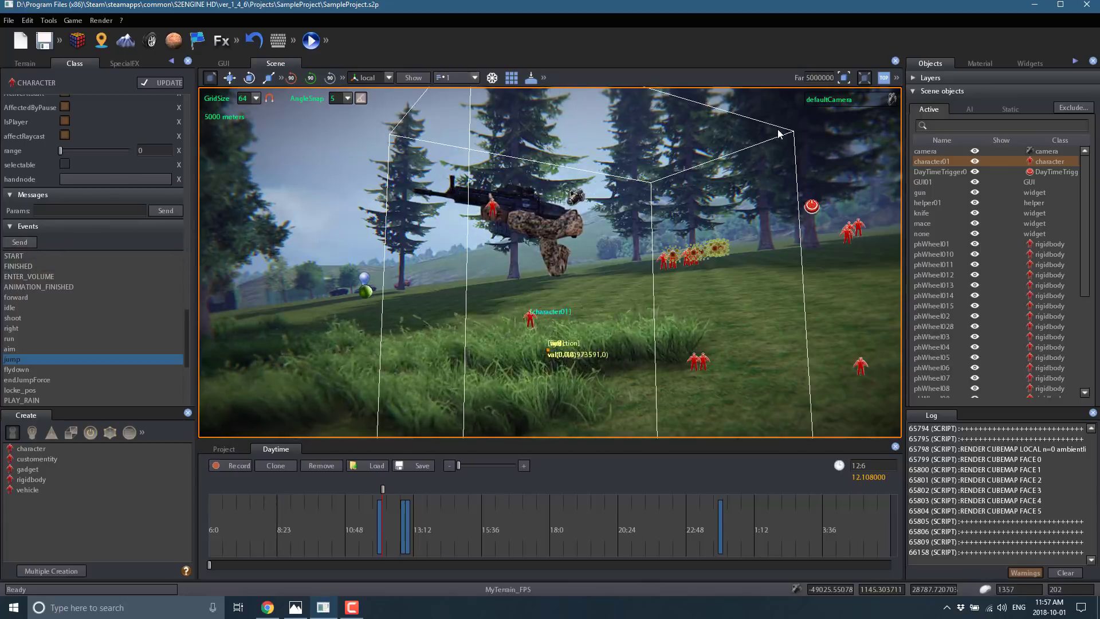
pyautogui.click(239, 42)
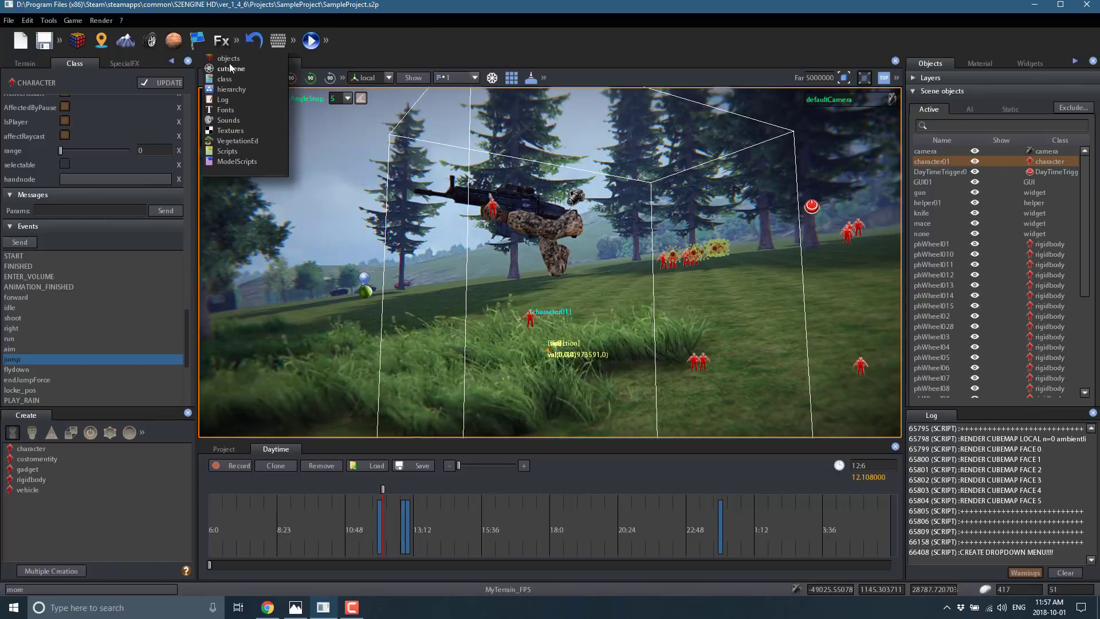
# Open character01's playerNew.gms state machine and dock the FSM Graph beside the Scene view.
pyautogui.click(176, 39)
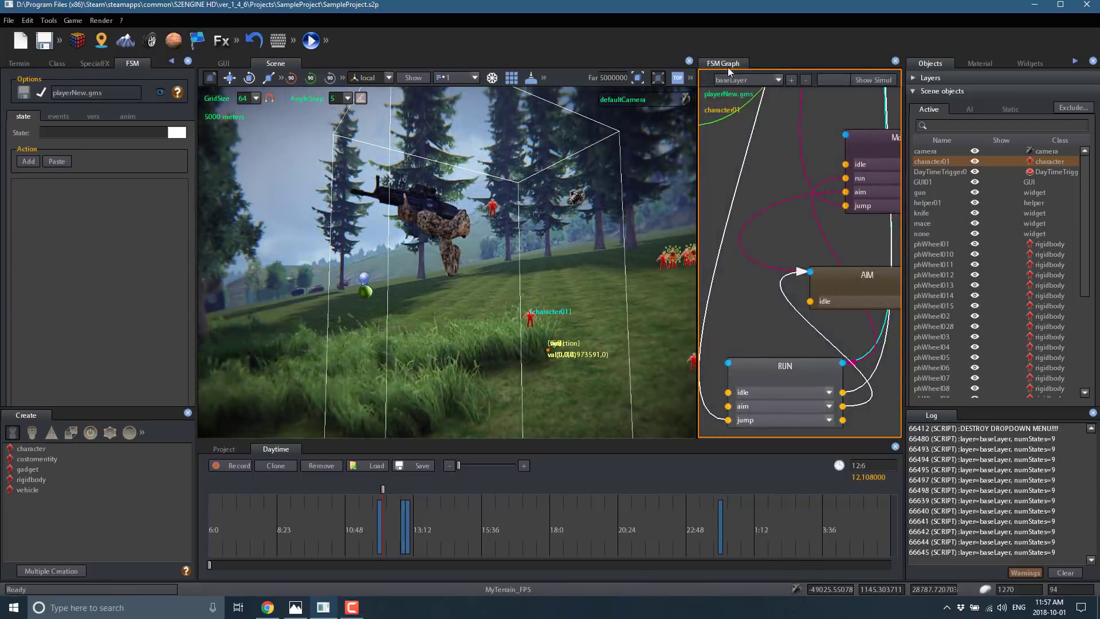
pyautogui.moveTo(723, 63); pyautogui.dragTo(383, 64)
pyautogui.moveTo(311, 72); pyautogui.dragTo(310, 61)
pyautogui.scroll(-3, 590, 260)
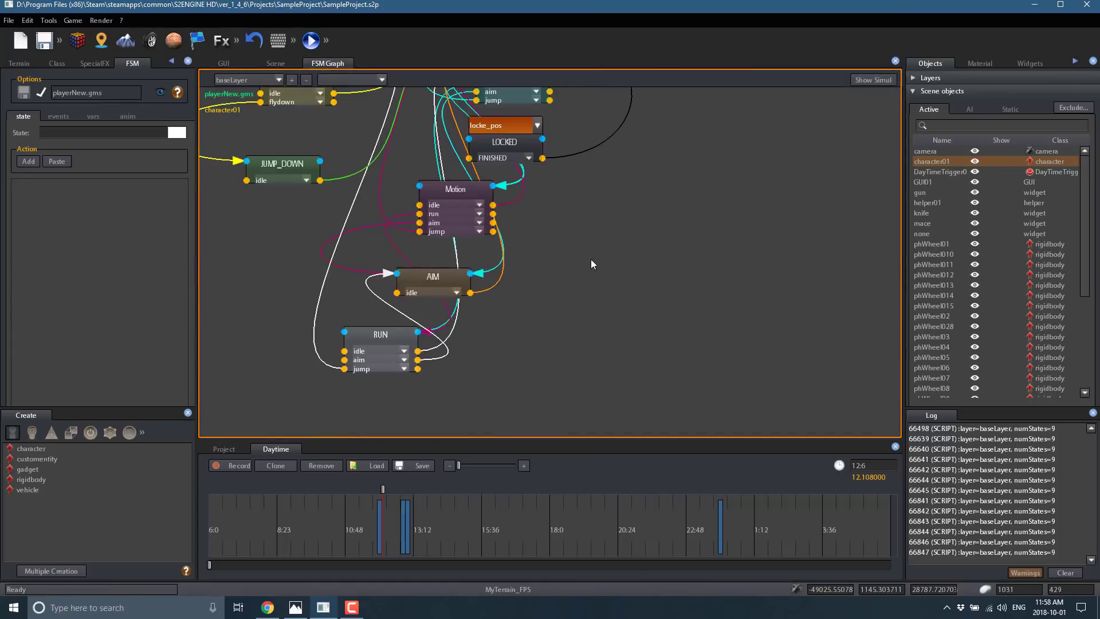
pyautogui.scroll(5, 717, 354)
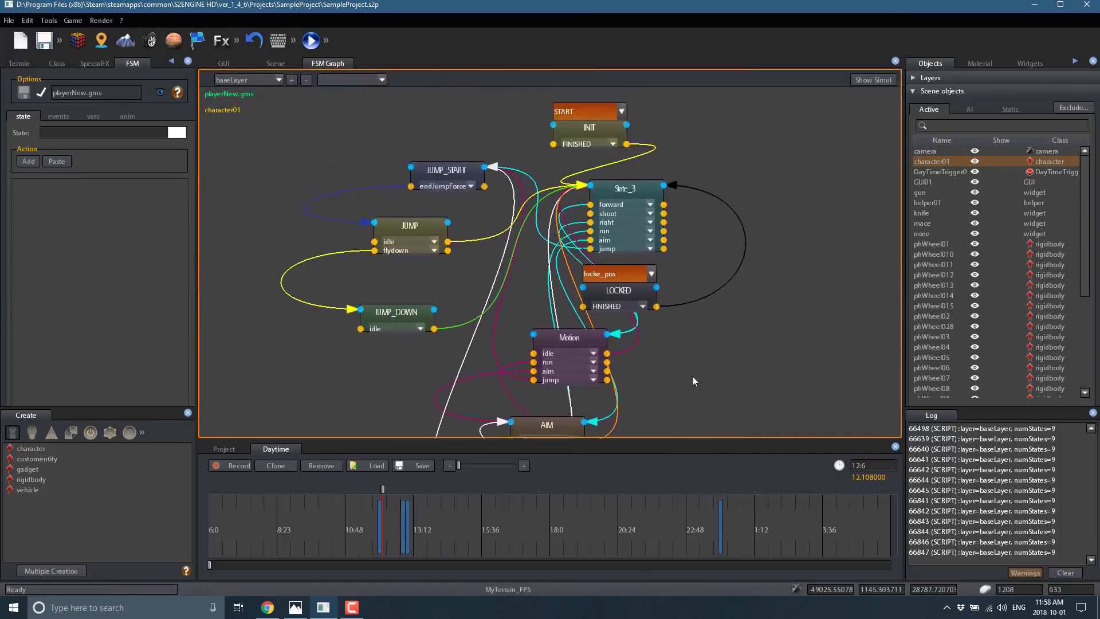
# Review State_3's forward transition and actions, such as GetInputAxis MoveForward at multiplier 350.
pyautogui.moveTo(692, 376); pyautogui.dragTo(686, 355, button='middle')
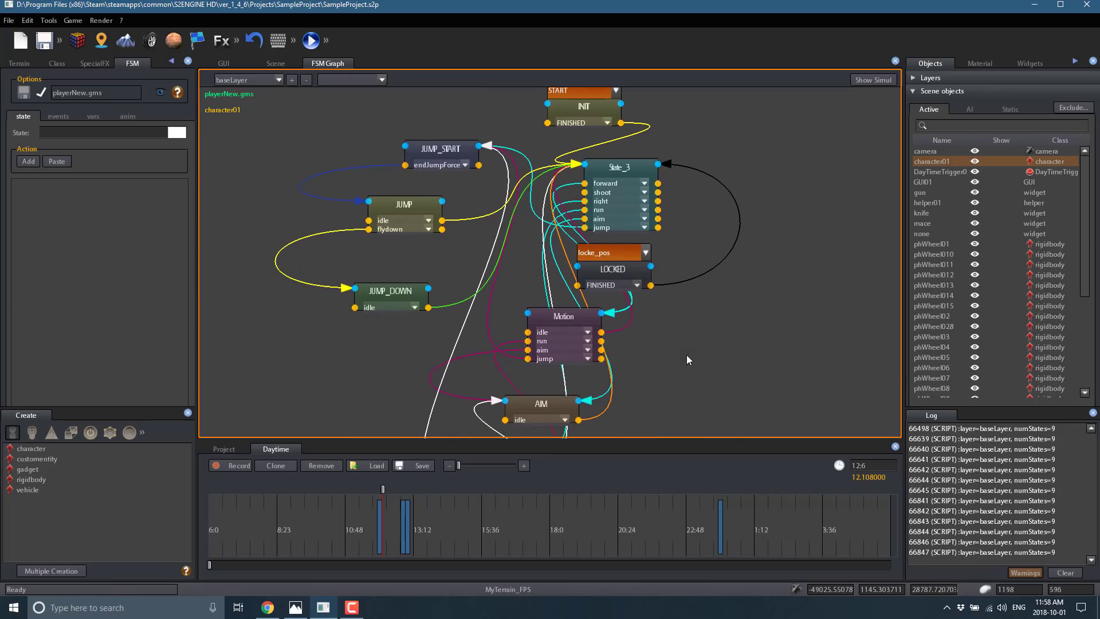
pyautogui.click(645, 183)
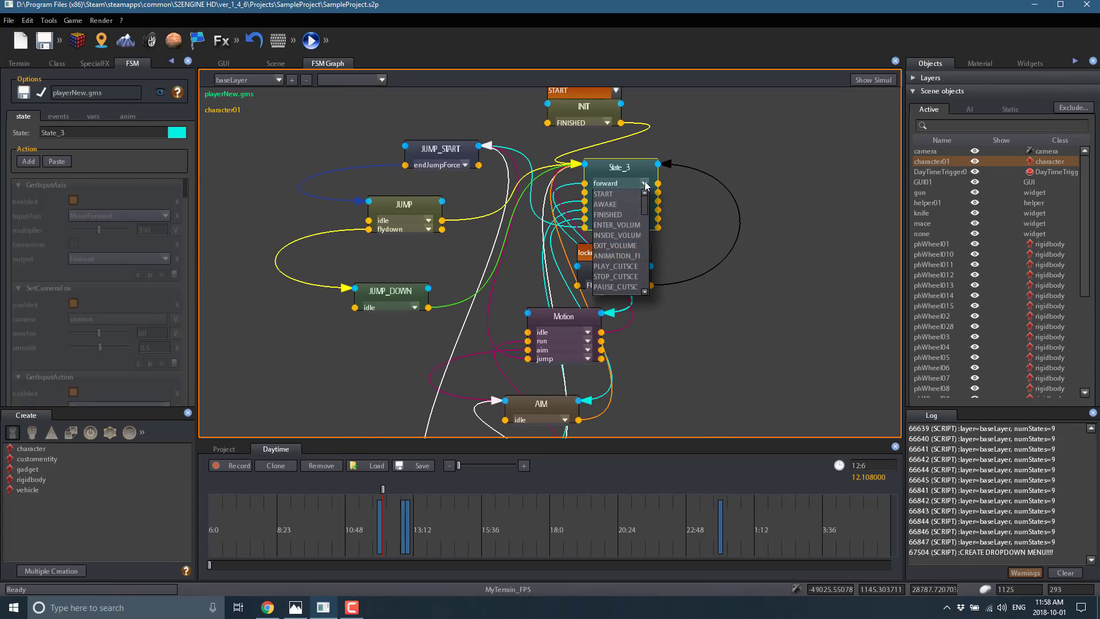
pyautogui.click(709, 203)
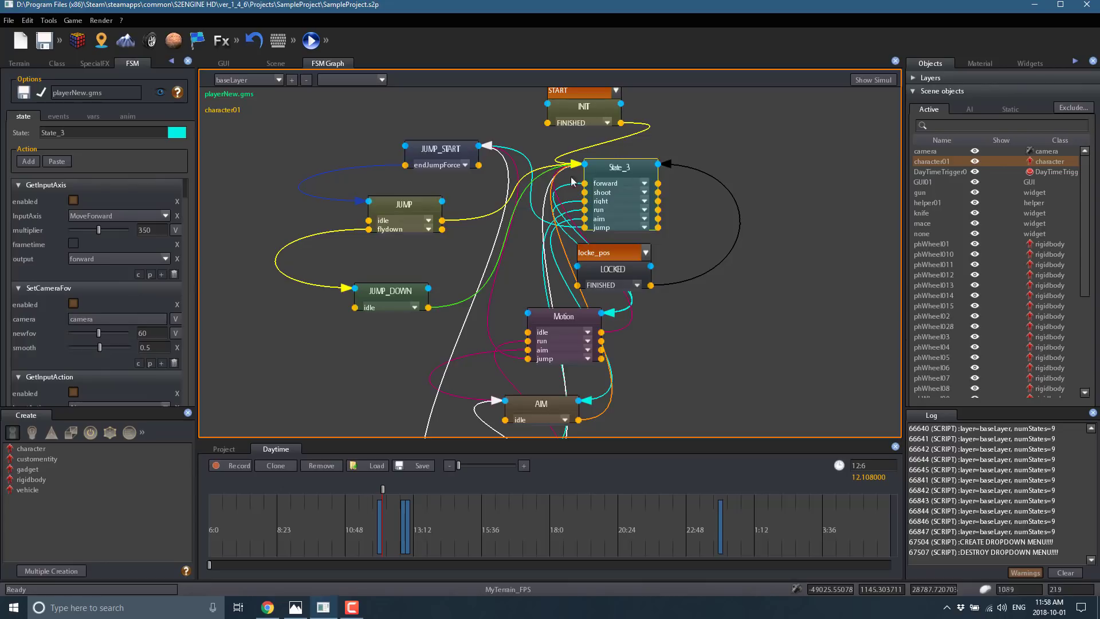
pyautogui.moveTo(564, 219); pyautogui.dragTo(535, 141, button='middle')
pyautogui.scroll(-10, 35, 355)
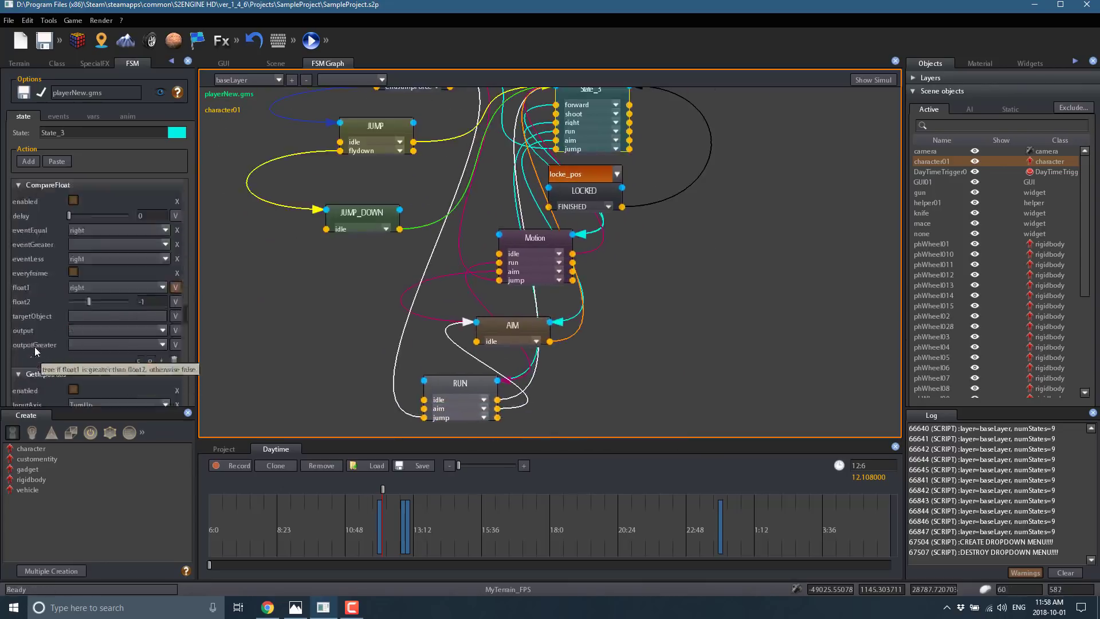
pyautogui.scroll(-5, 36, 336)
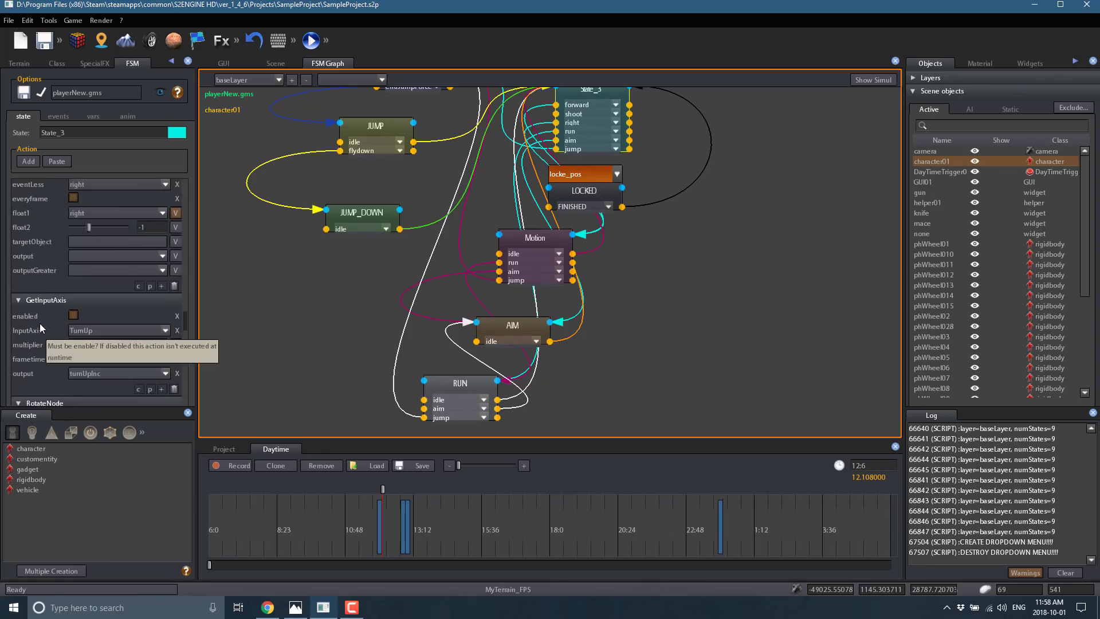
pyautogui.scroll(-8, 40, 321)
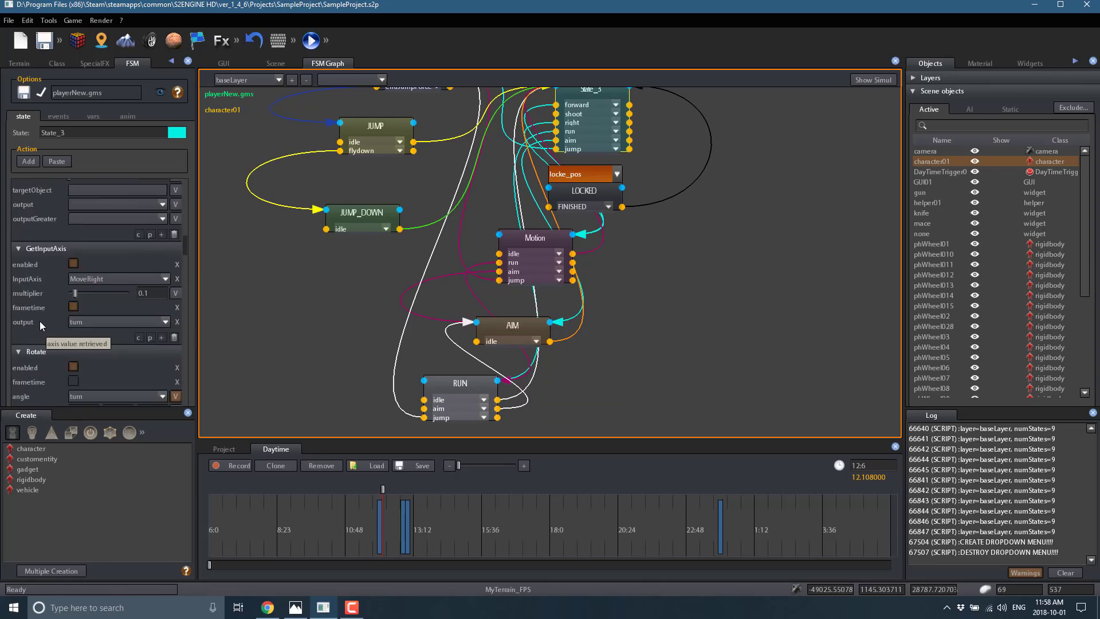
pyautogui.scroll(5, 40, 320)
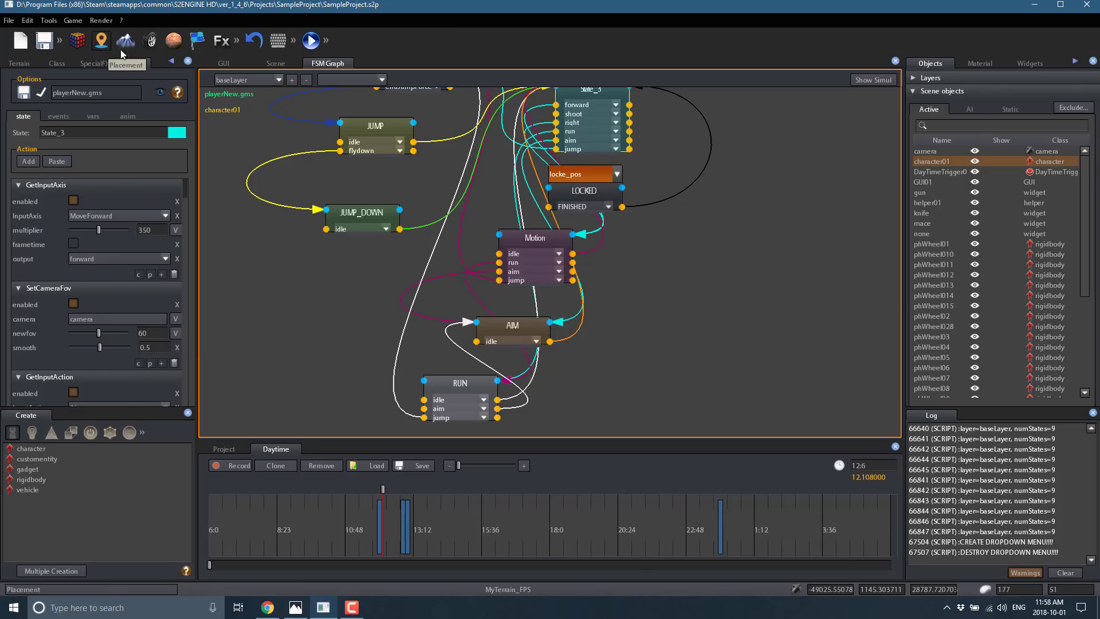
# Dock the FSM Graph on the right and close it, then fly the camera forward over the terrain.
pyautogui.moveTo(332, 65); pyautogui.dragTo(733, 278)
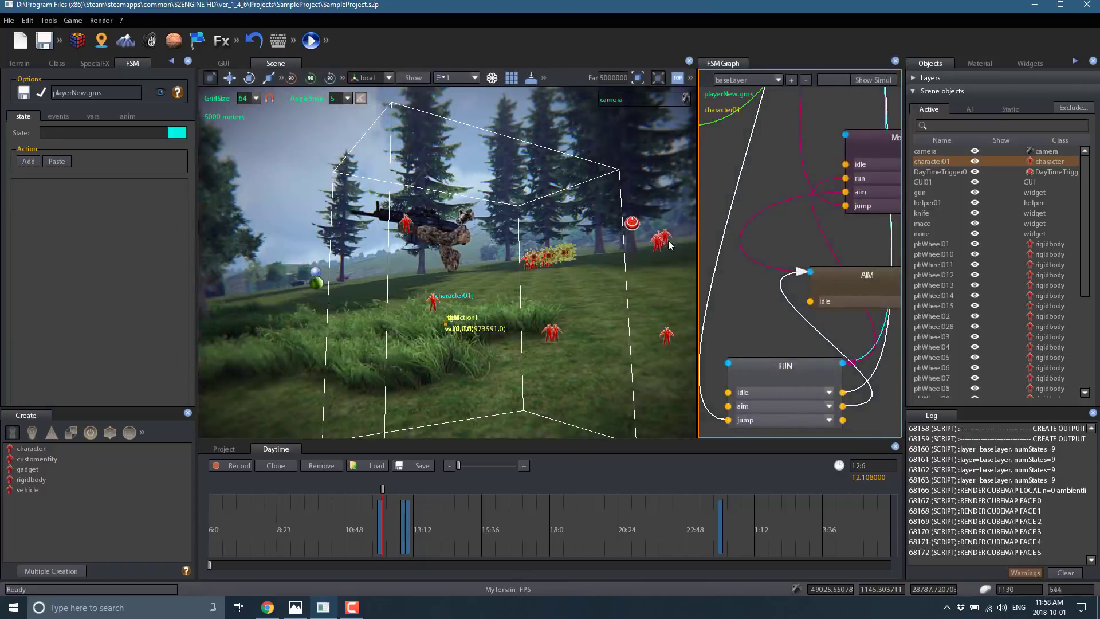
pyautogui.click(895, 61)
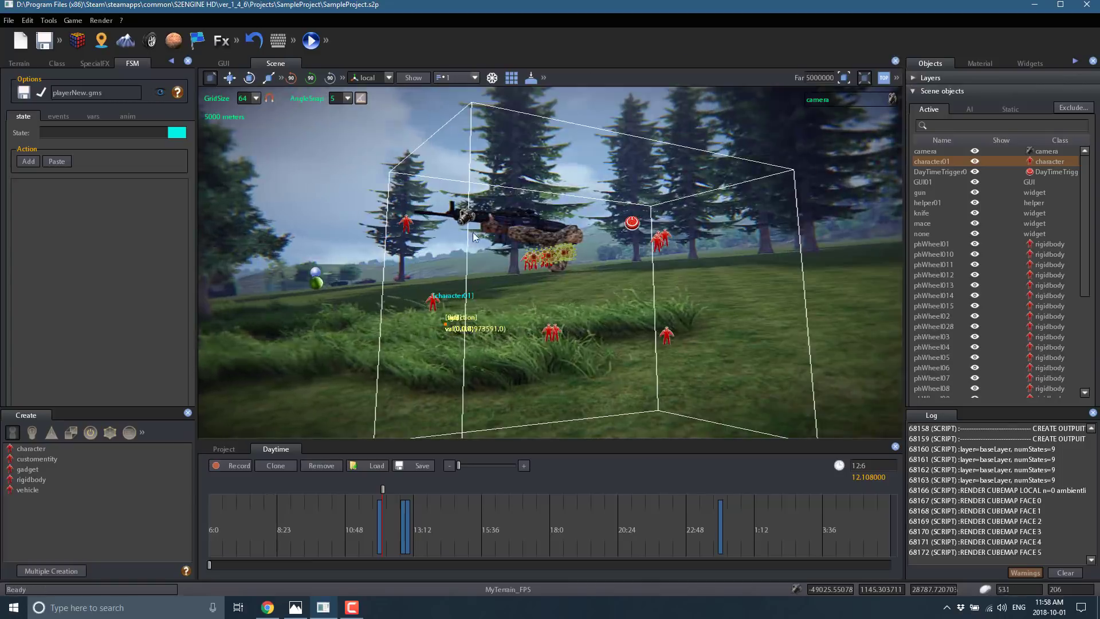
pyautogui.moveTo(521, 274); pyautogui.dragTo(548, 285, button='right')
# Raise a rocky hill and ridge on the grassy field with the Elevate Brush at radius 15.
pyautogui.click(119, 44)
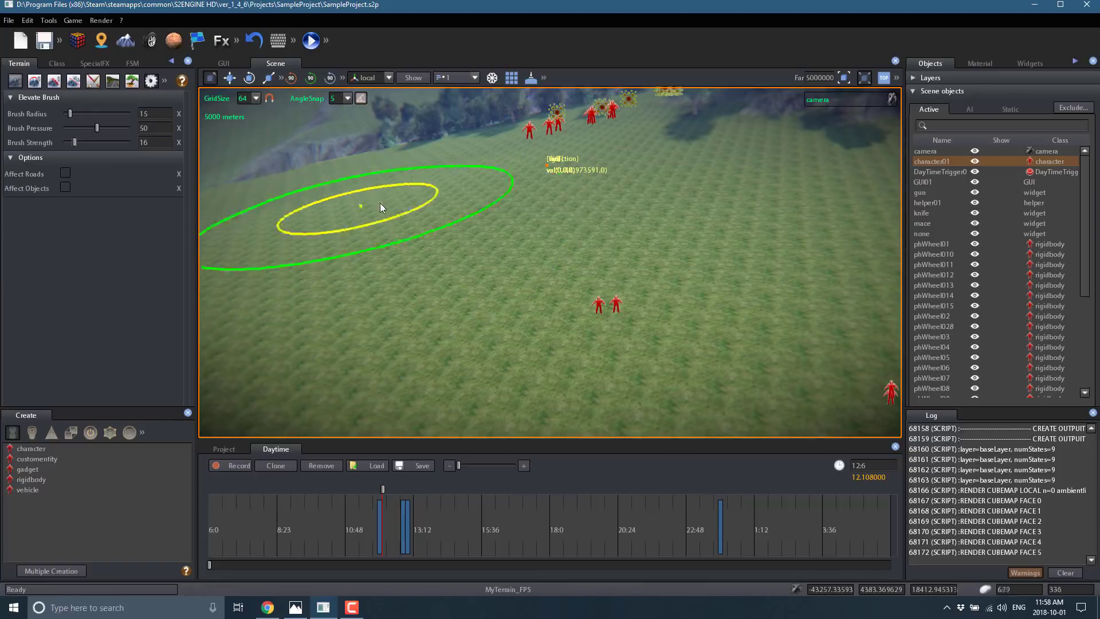
pyautogui.moveTo(380, 203)
pyautogui.mouseDown()
pyautogui.moveTo(604, 231)
pyautogui.moveTo(677, 257)
pyautogui.moveTo(428, 217)
pyautogui.moveTo(368, 303)
pyautogui.moveTo(284, 279)
pyautogui.moveTo(536, 292)
pyautogui.moveTo(423, 256)
pyautogui.moveTo(346, 251)
pyautogui.moveTo(307, 230)
pyautogui.moveTo(426, 187)
pyautogui.moveTo(448, 192)
pyautogui.moveTo(379, 238)
pyautogui.moveTo(391, 192)
pyautogui.moveTo(391, 256)
pyautogui.moveTo(417, 284)
pyautogui.moveTo(566, 287)
pyautogui.moveTo(610, 309)
pyautogui.moveTo(668, 317)
pyautogui.moveTo(811, 274)
pyautogui.moveTo(779, 236)
pyautogui.moveTo(535, 187)
pyautogui.moveTo(489, 225)
pyautogui.moveTo(339, 231)
pyautogui.moveTo(176, 158)
pyautogui.mouseUp()
pyautogui.scroll(-5, 521, 289)
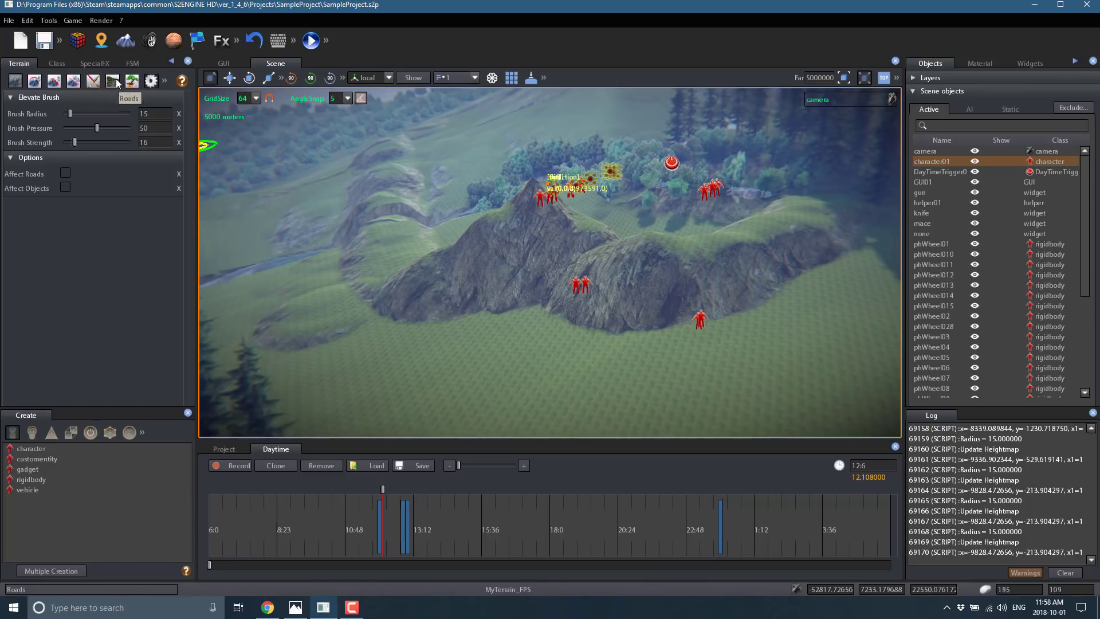
# Open road editing on the <empty> road slot, dismiss the missing-material warning, and reveal Road Segment Options.
pyautogui.click(117, 80)
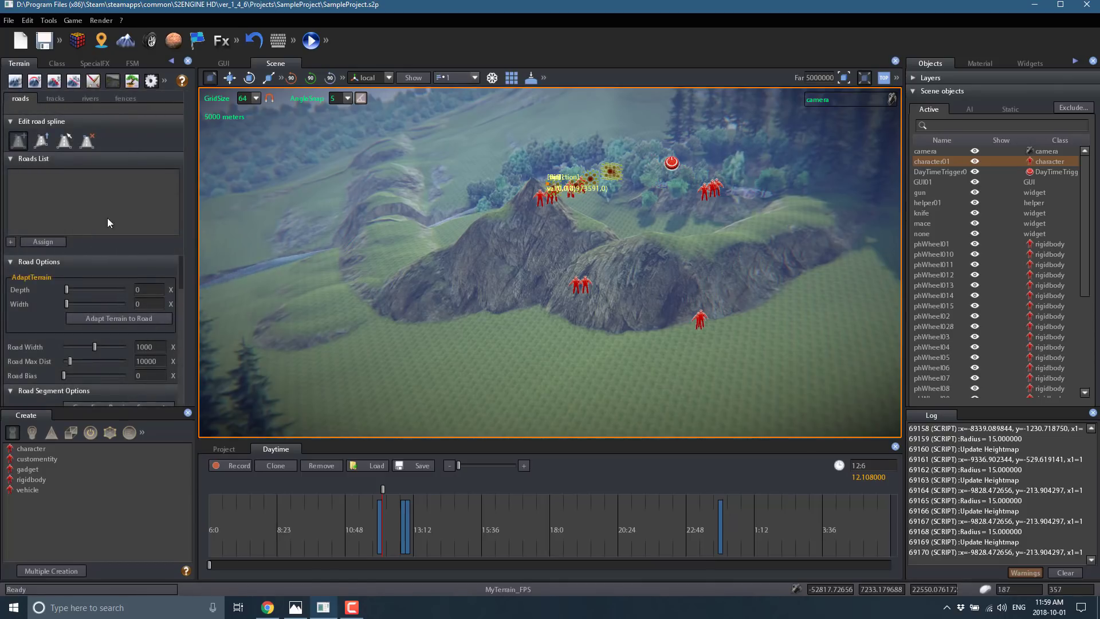
pyautogui.click(29, 179)
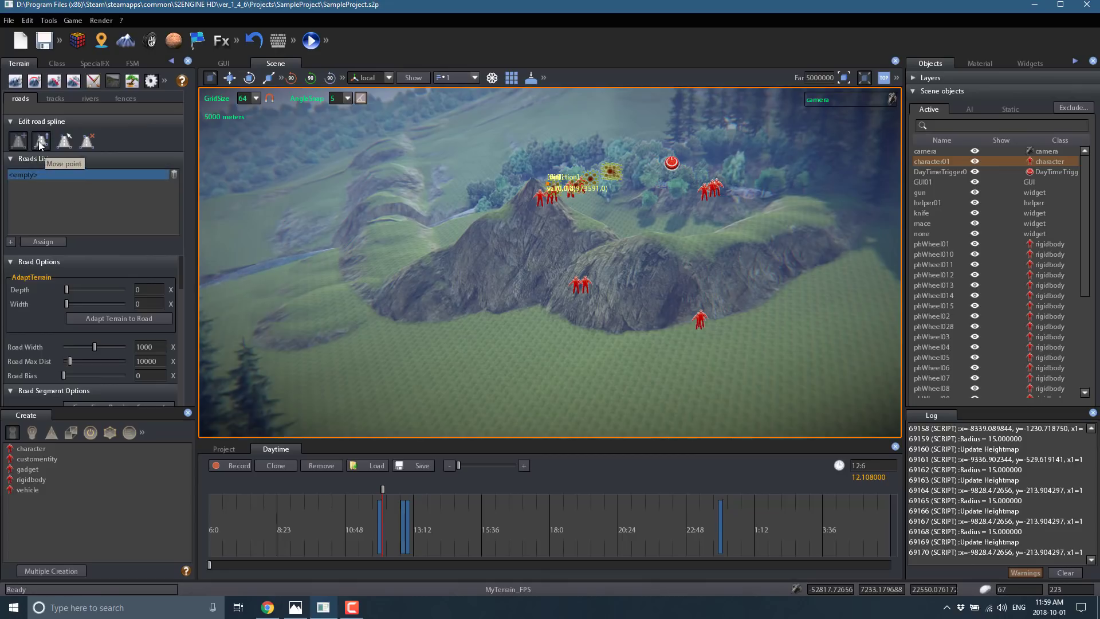
pyautogui.click(384, 372)
pyautogui.click(549, 342)
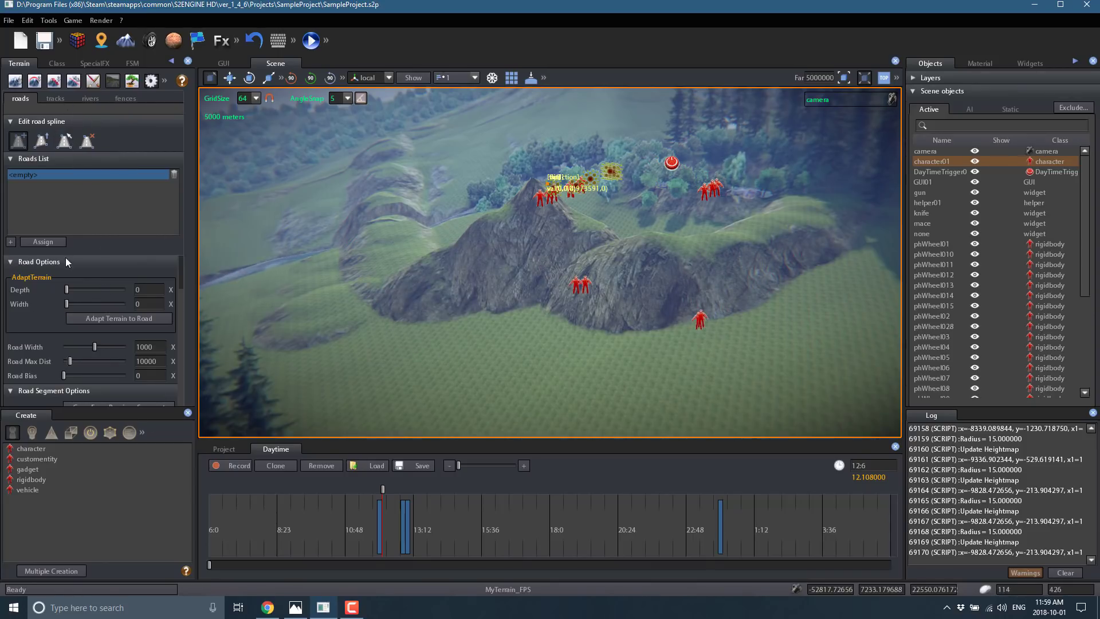
pyautogui.scroll(-2, 67, 259)
pyautogui.scroll(2, 67, 259)
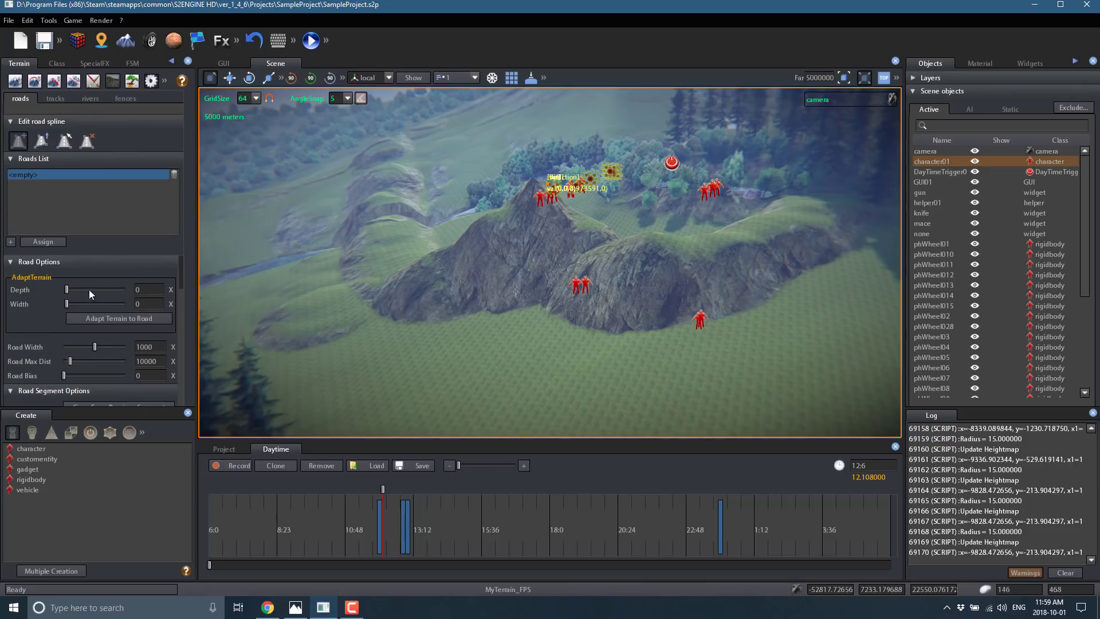
pyautogui.scroll(-2, 95, 299)
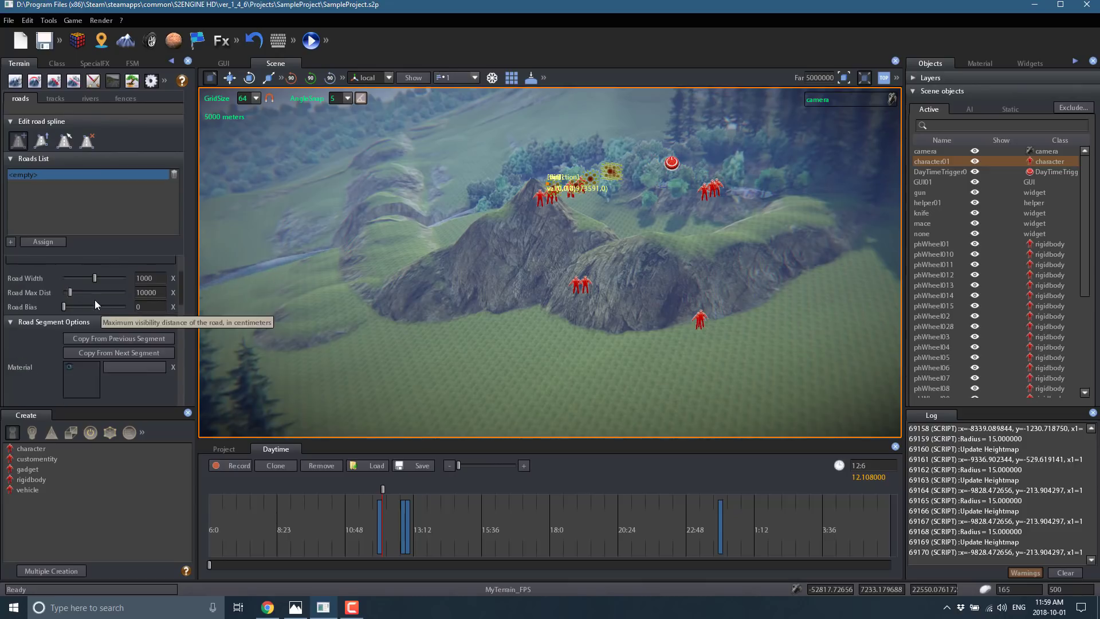
# Set the road segment Material to roads\MedRoad01.mt2 from the Material Browser's roads folder.
pyautogui.click(117, 366)
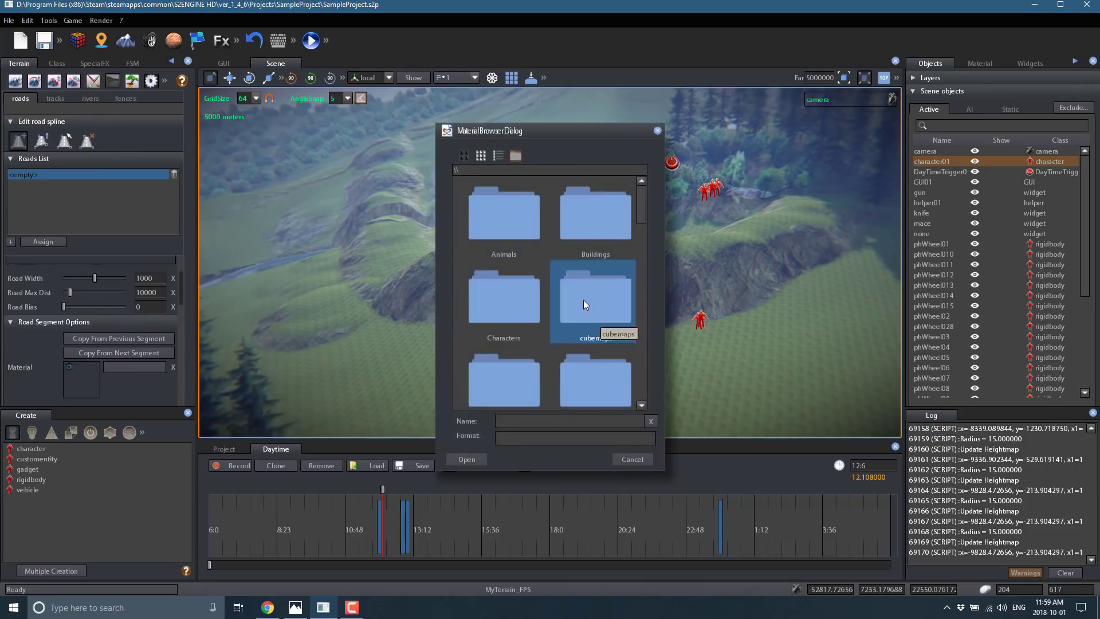
pyautogui.scroll(-2, 583, 300)
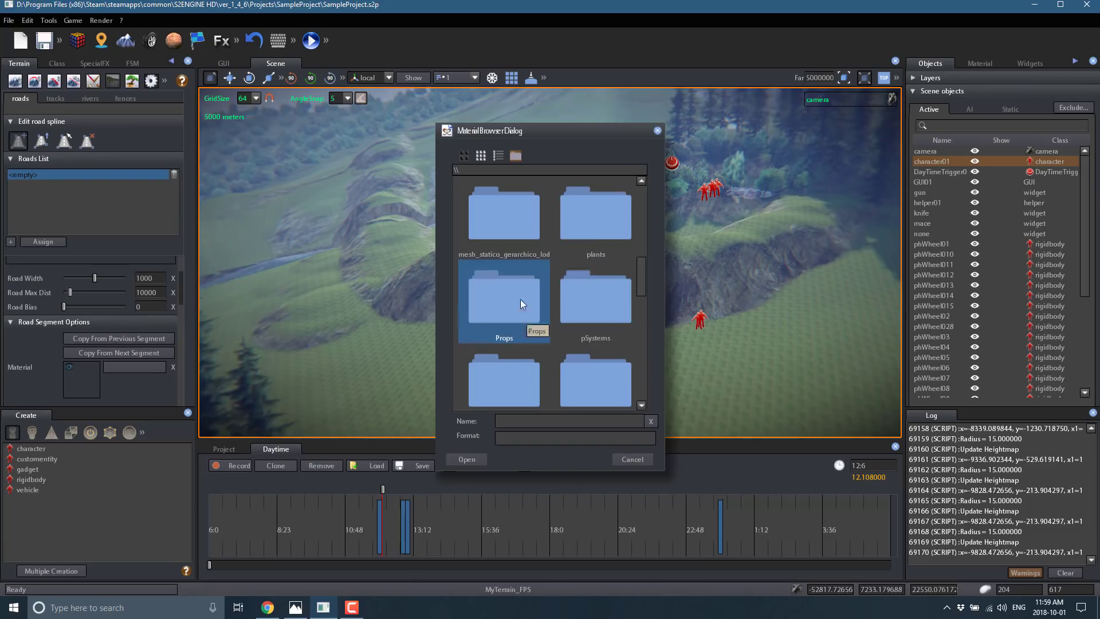
pyautogui.scroll(-1, 576, 308)
pyautogui.doubleClick(507, 283)
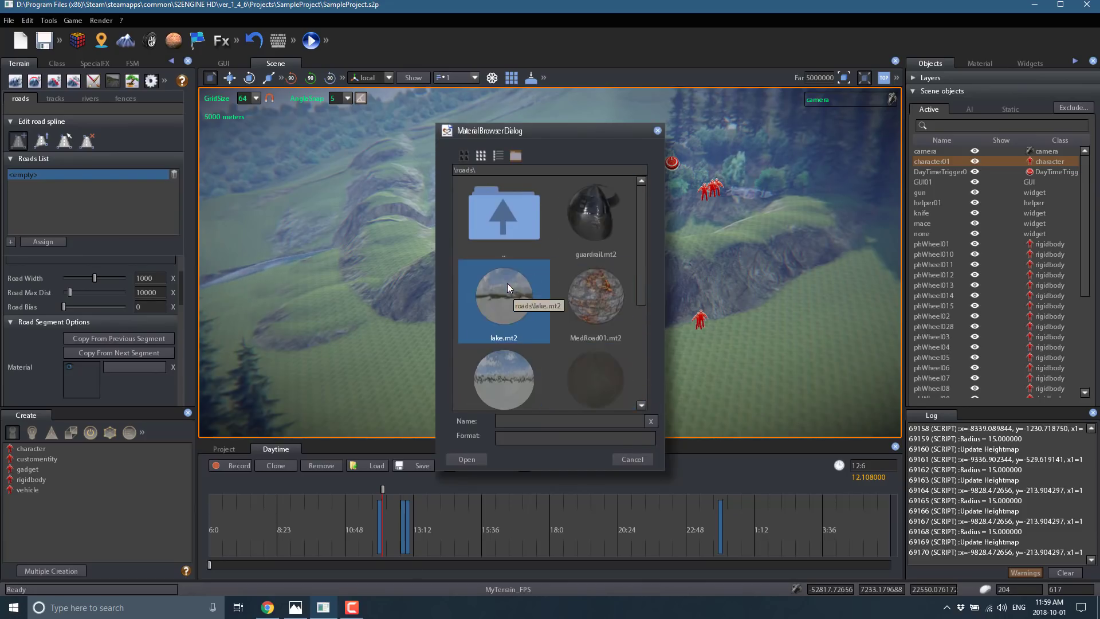
pyautogui.click(597, 302)
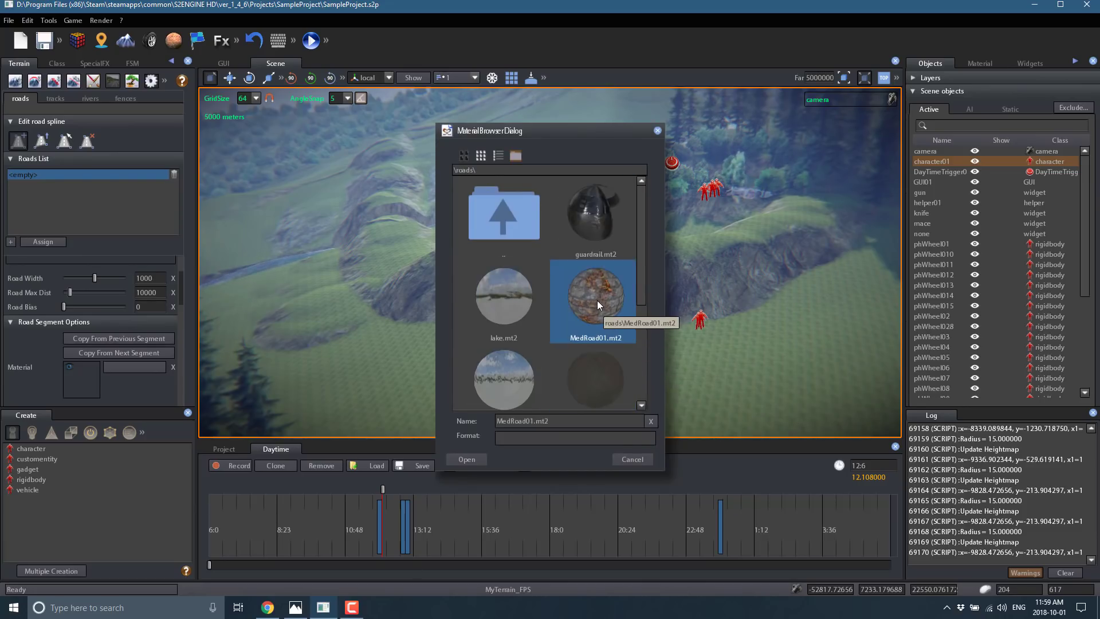
pyautogui.click(467, 459)
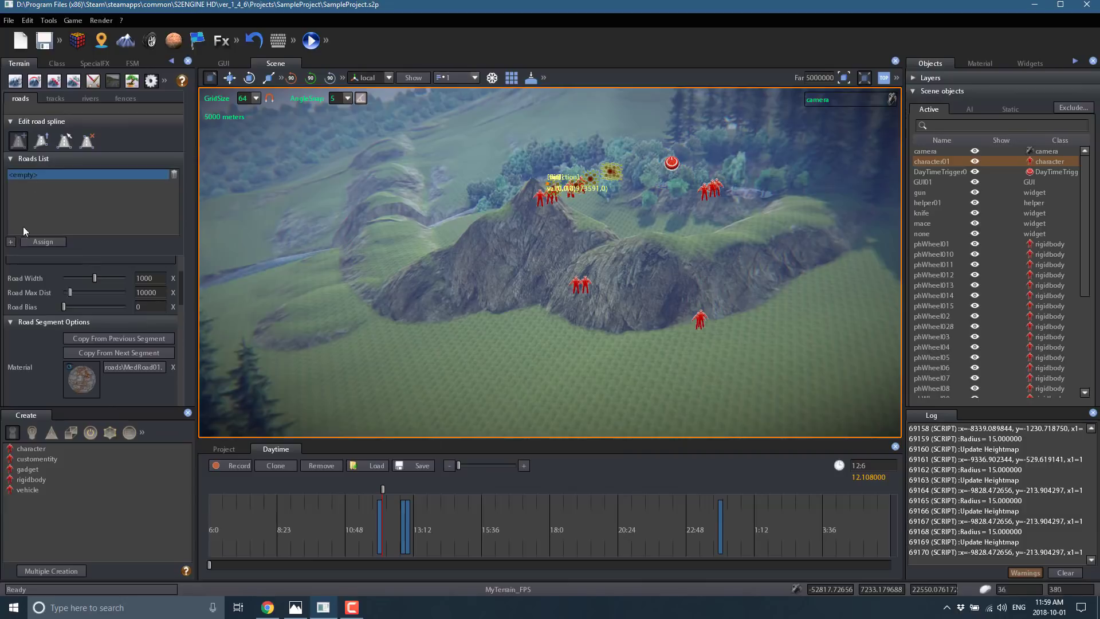
# Dismiss the empty-slot warnings that appear when trying to assign the material to the empty road.
pyautogui.click(351, 376)
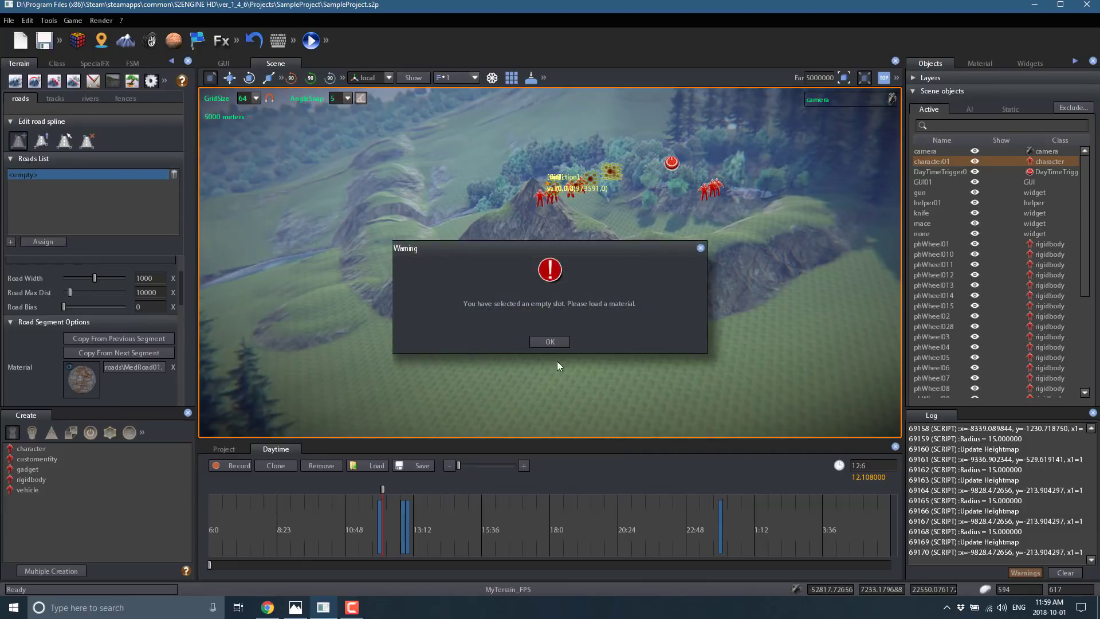
pyautogui.click(552, 346)
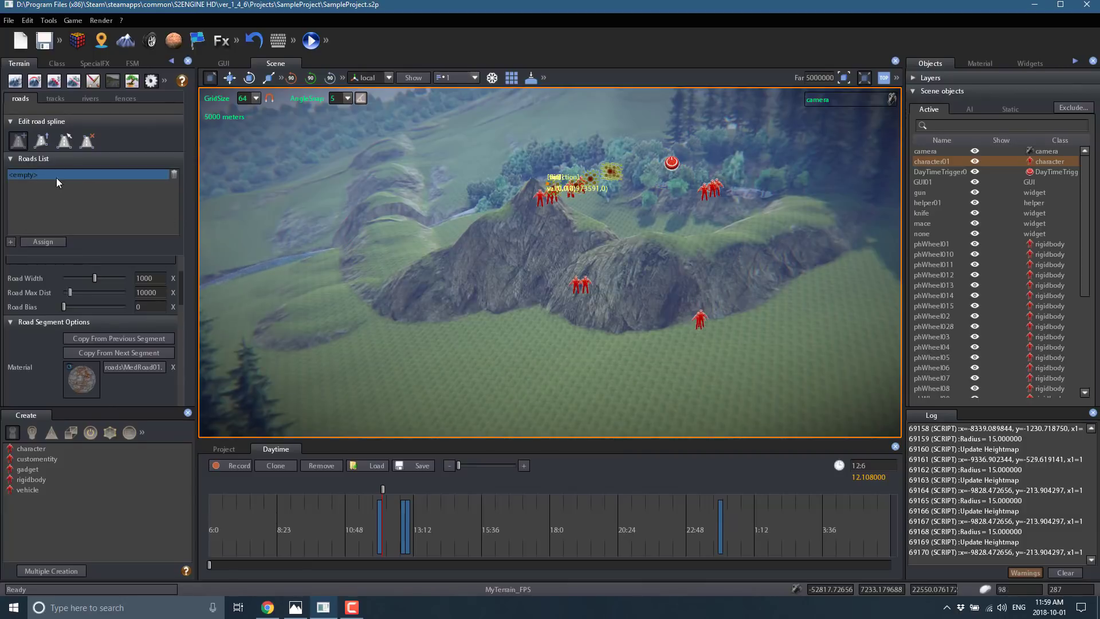
pyautogui.scroll(-2, 122, 390)
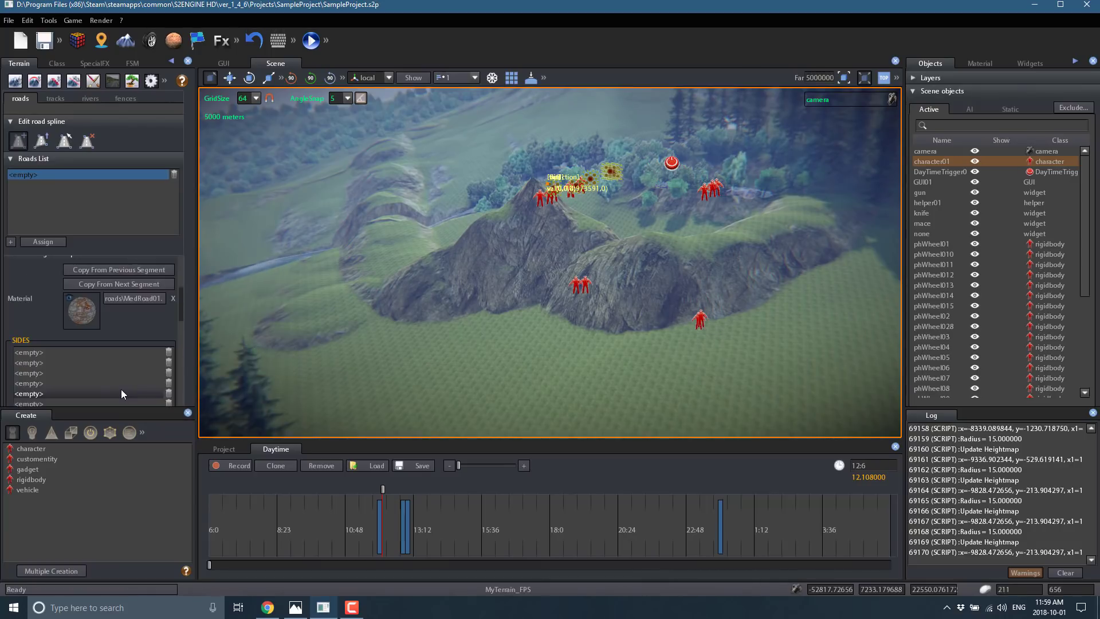
pyautogui.scroll(2, 122, 385)
pyautogui.scroll(-4, 121, 383)
pyautogui.scroll(2, 119, 380)
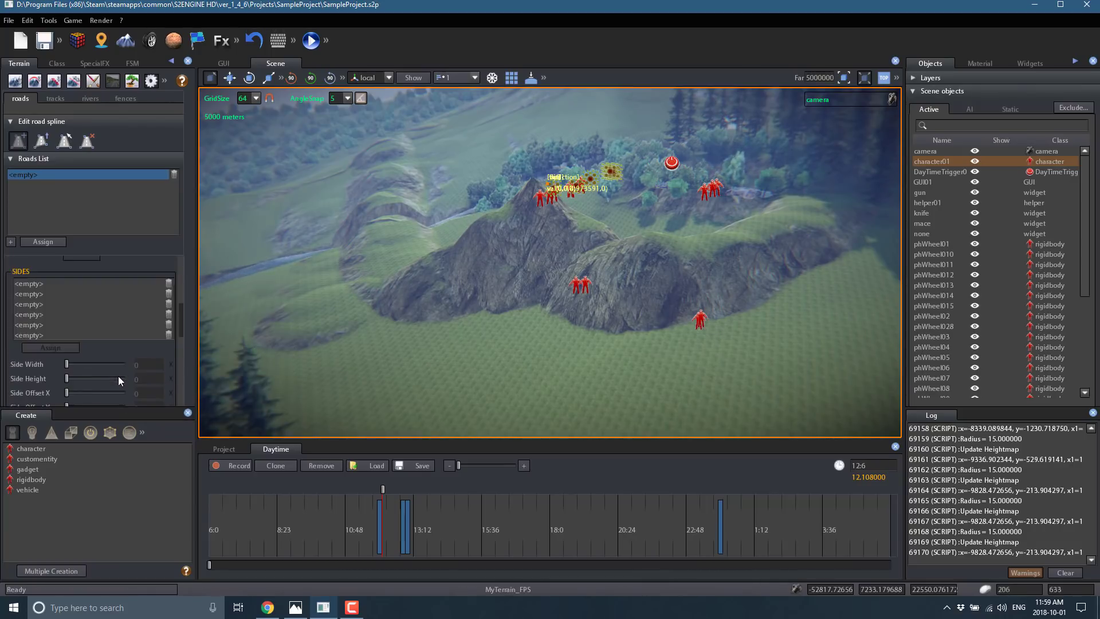
pyautogui.scroll(-4, 118, 376)
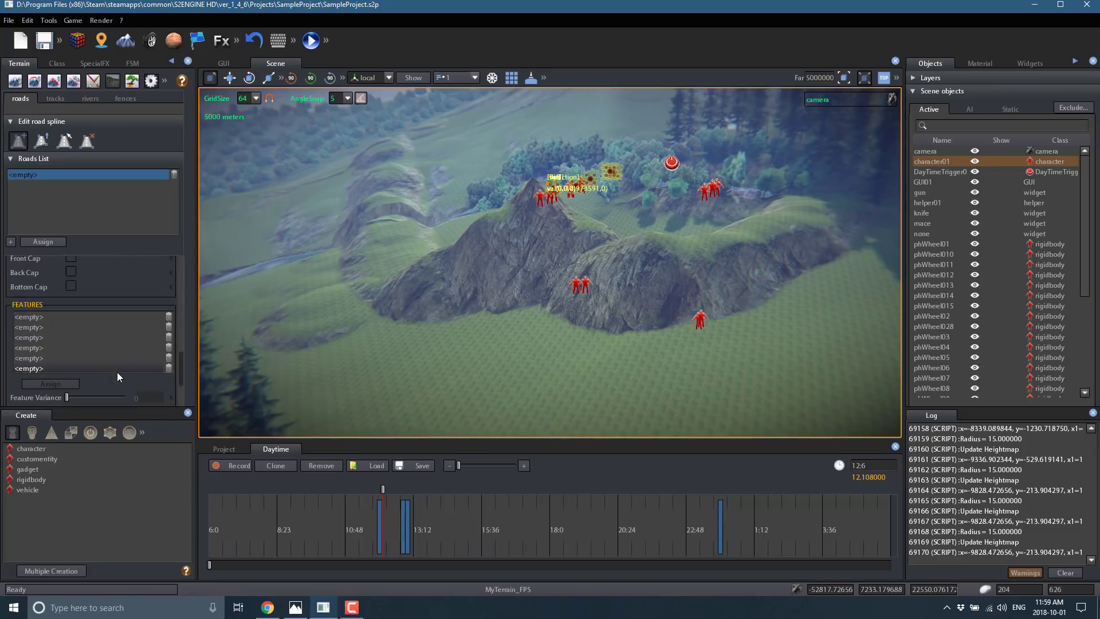
pyautogui.scroll(8, 117, 372)
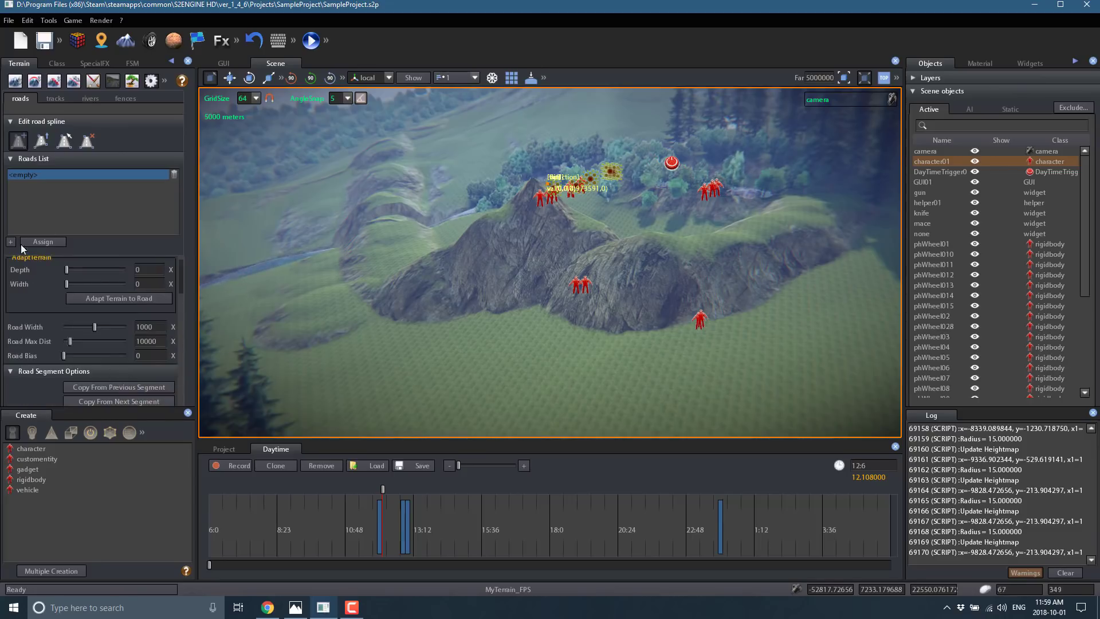
pyautogui.click(508, 417)
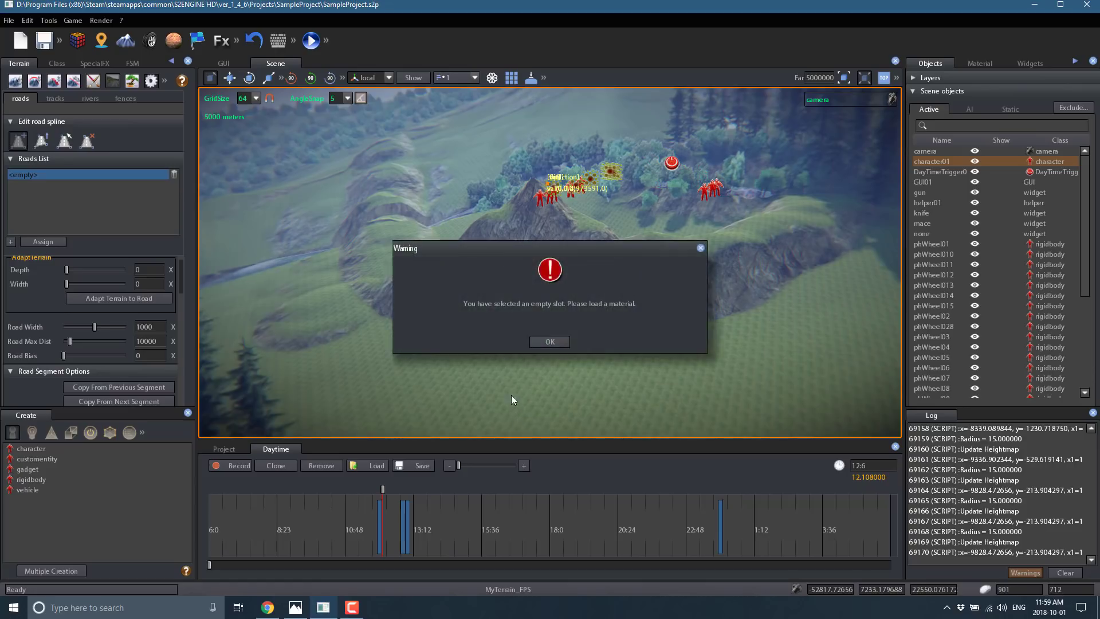
pyautogui.click(550, 342)
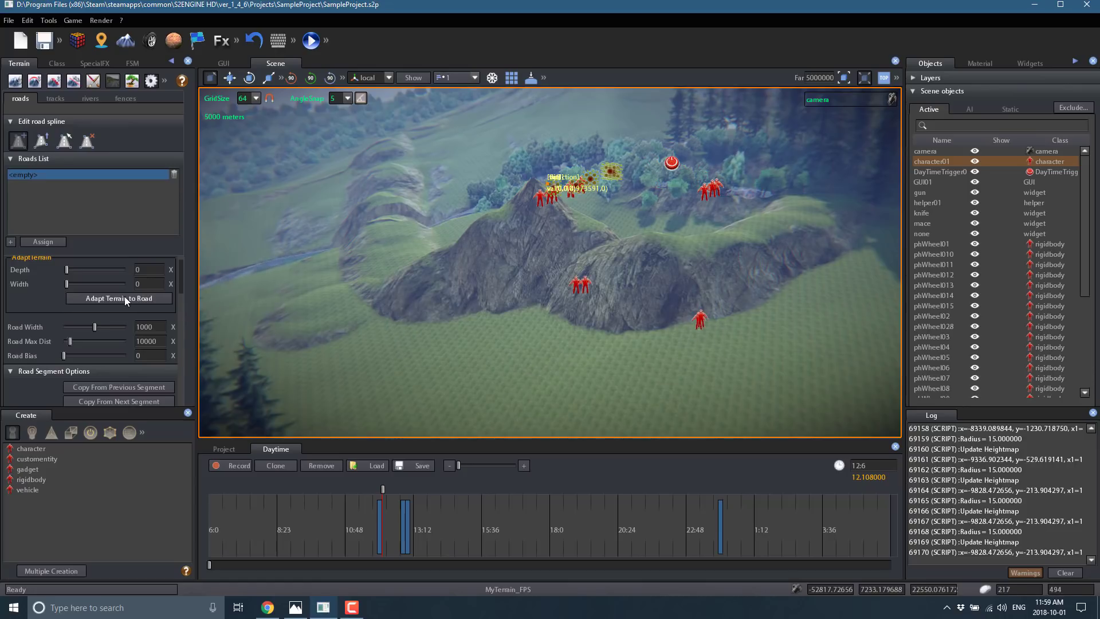
# Change the road segment Material to roads\road05.mt2, dismissing the empty-slot warning again.
pyautogui.scroll(-2, 101, 307)
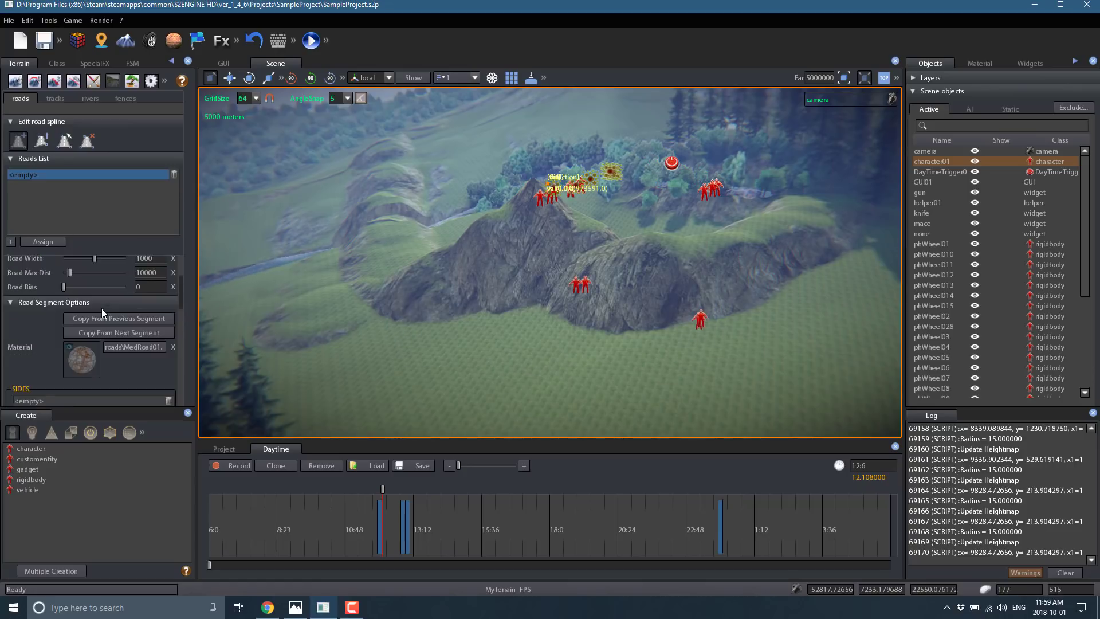
pyautogui.click(89, 353)
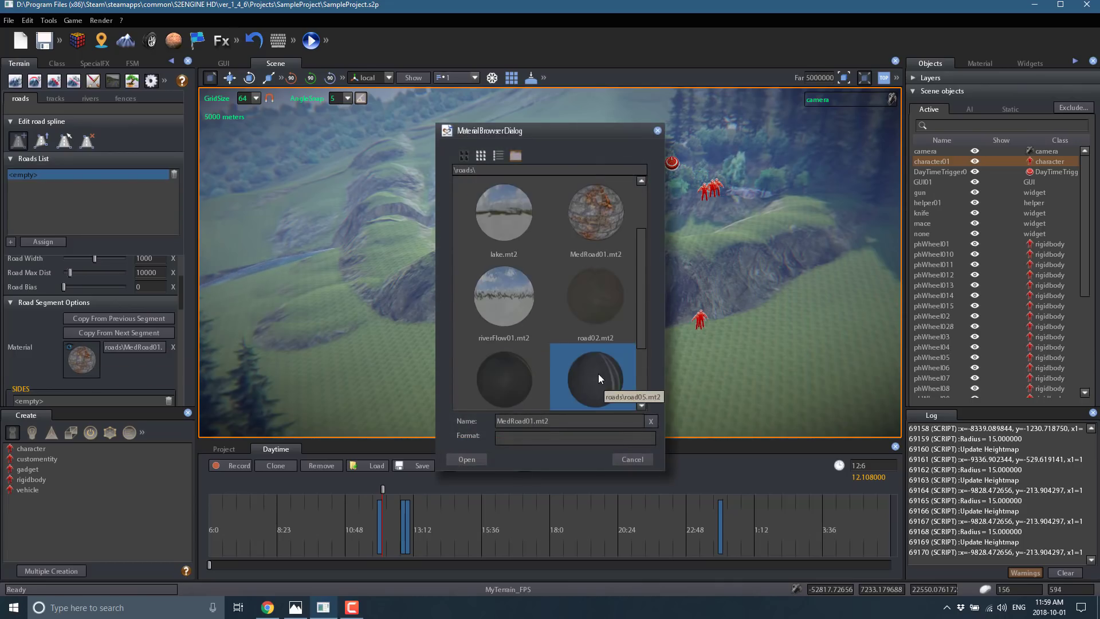
pyautogui.click(598, 373)
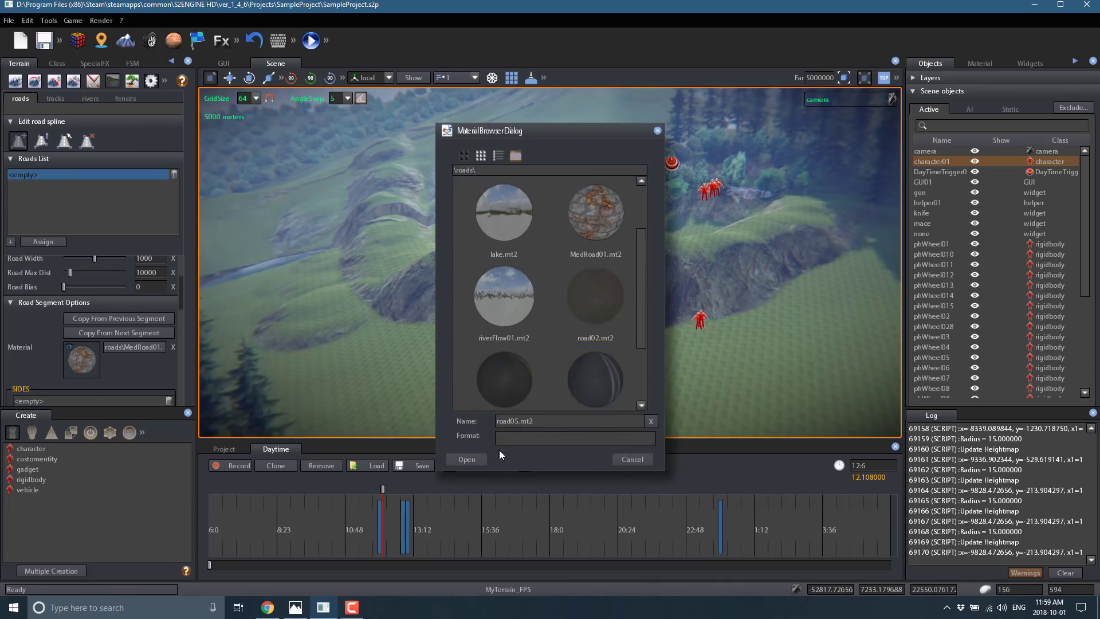
pyautogui.click(480, 458)
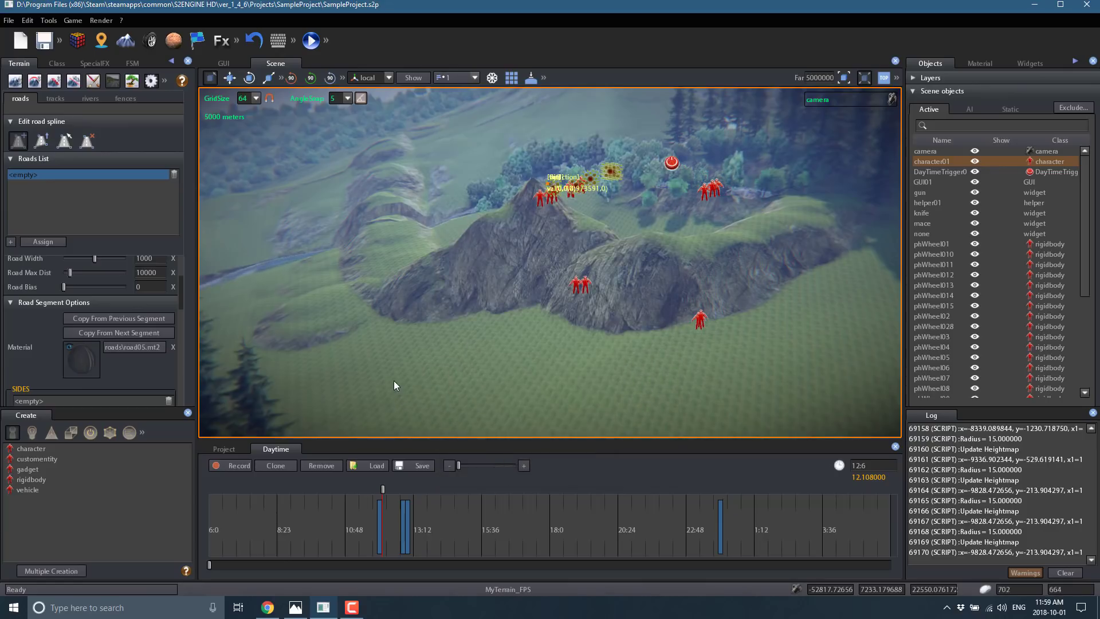
pyautogui.click(396, 385)
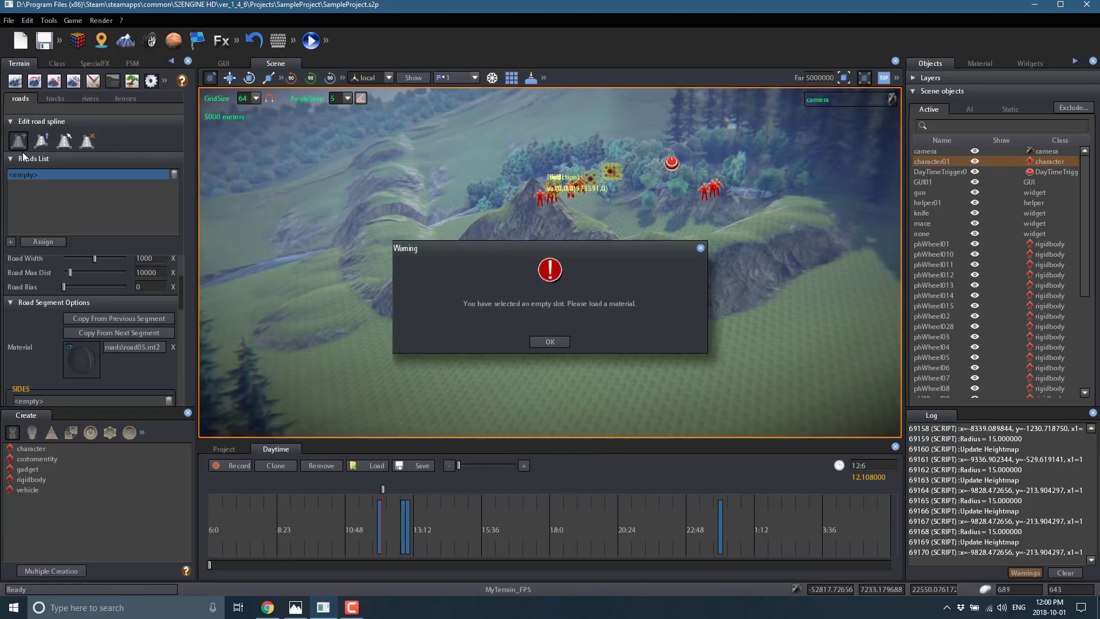
pyautogui.click(550, 342)
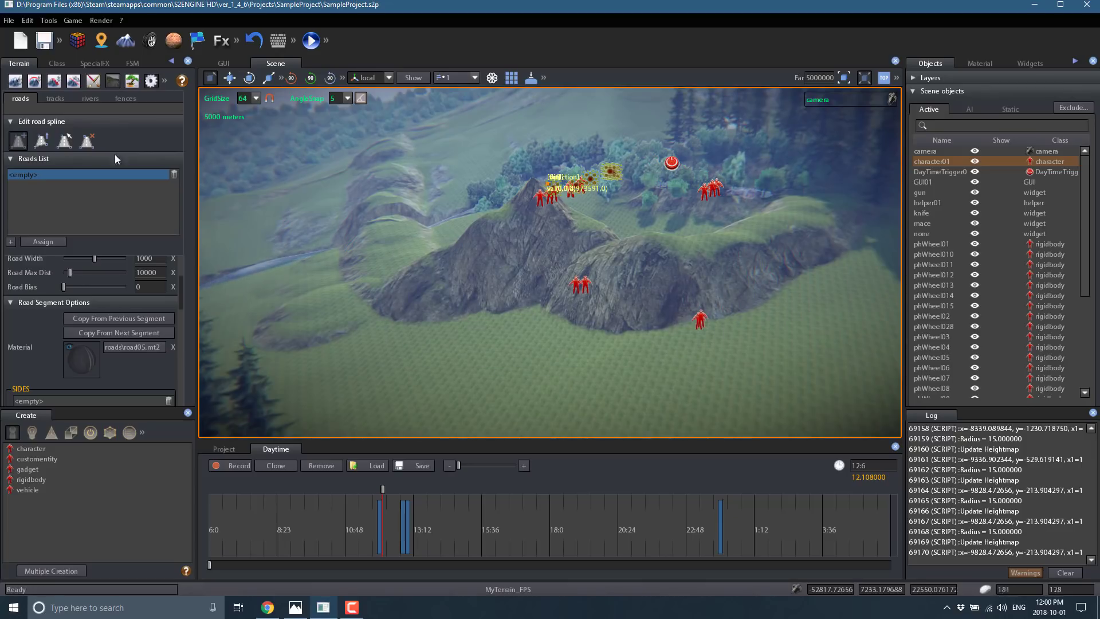
# Orbit toward the coastline village and list the scene's AI patrol points, selecting patrolpoint018.
pyautogui.scroll(3, 85, 302)
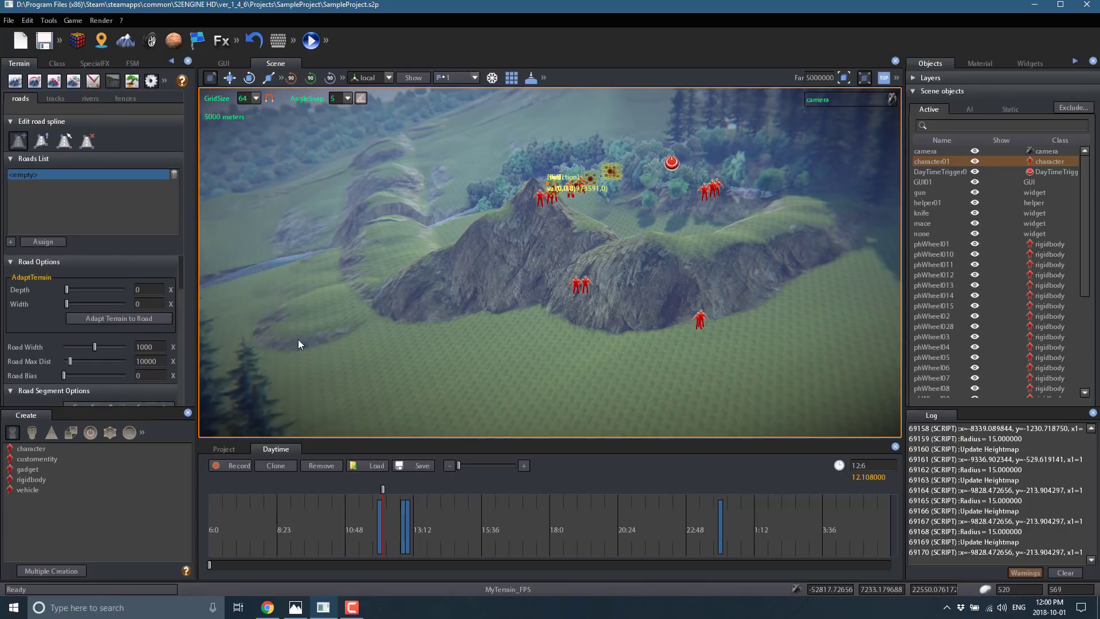
pyautogui.moveTo(566, 338); pyautogui.dragTo(681, 329, button='right')
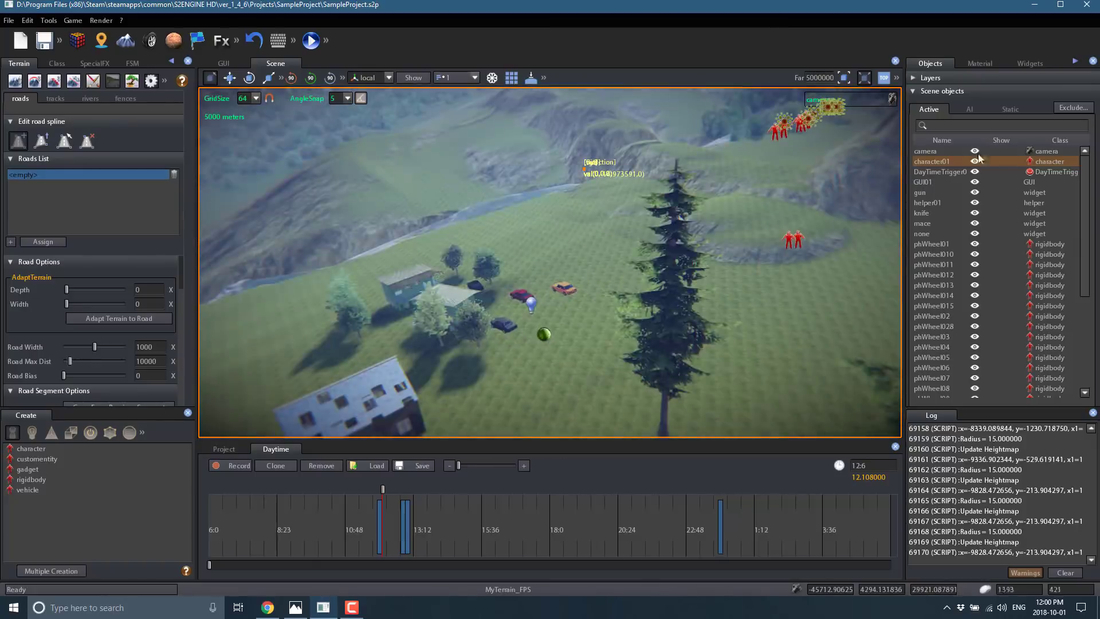
pyautogui.click(978, 112)
pyautogui.click(942, 336)
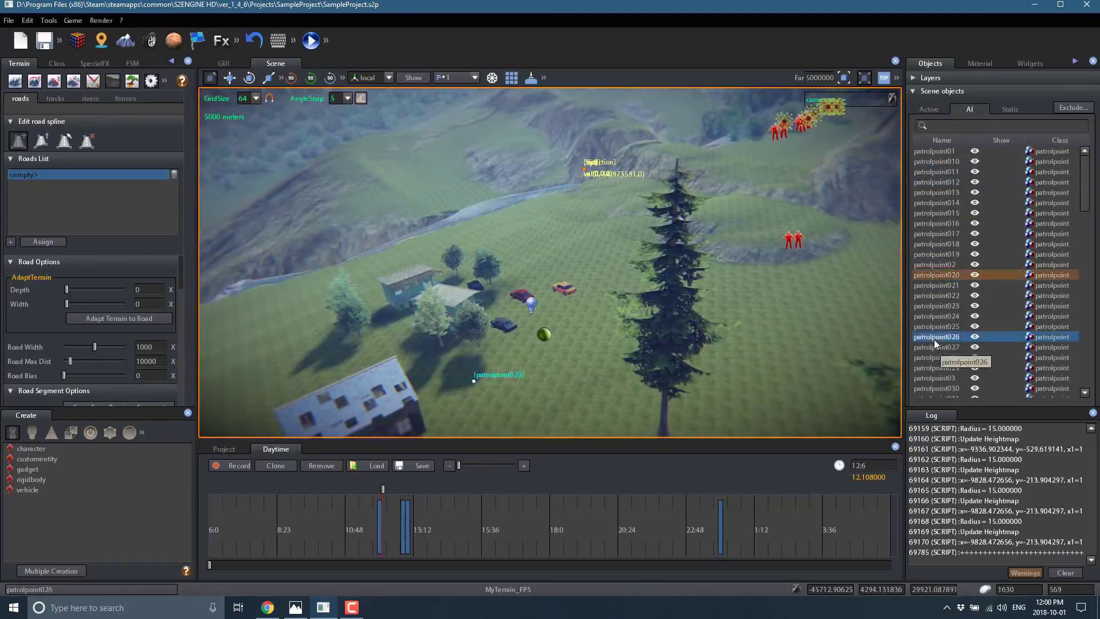
pyautogui.click(940, 243)
# Scroll the AI list to spawnpoint01 and focus the camera on it among the pine trees.
pyautogui.scroll(-2, 954, 298)
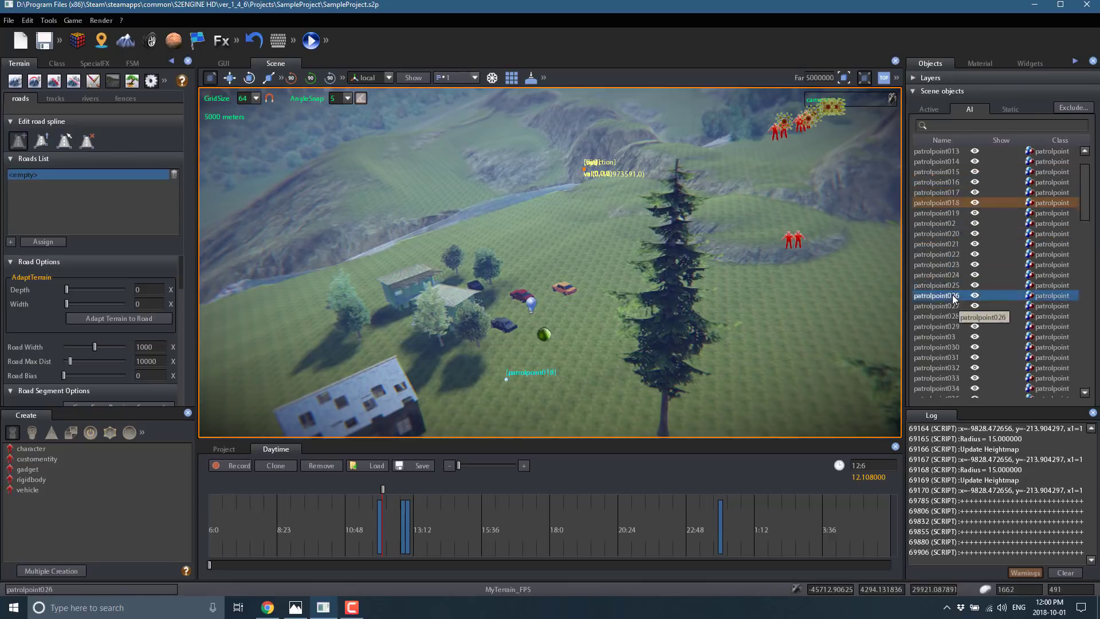
pyautogui.scroll(-12, 954, 298)
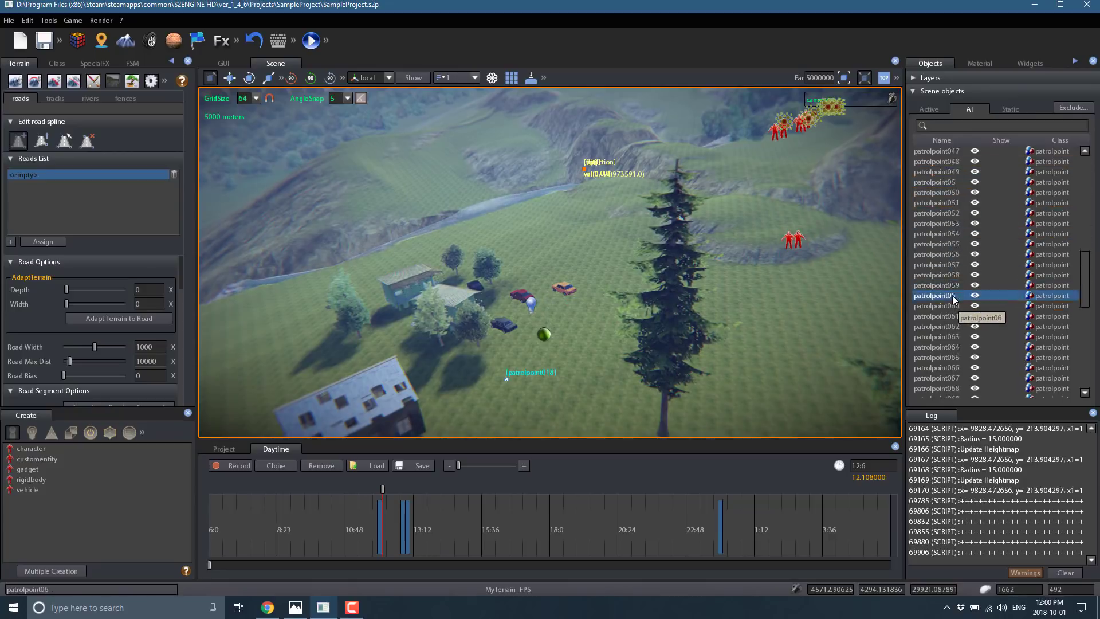
pyautogui.scroll(-10, 954, 298)
pyautogui.click(937, 285)
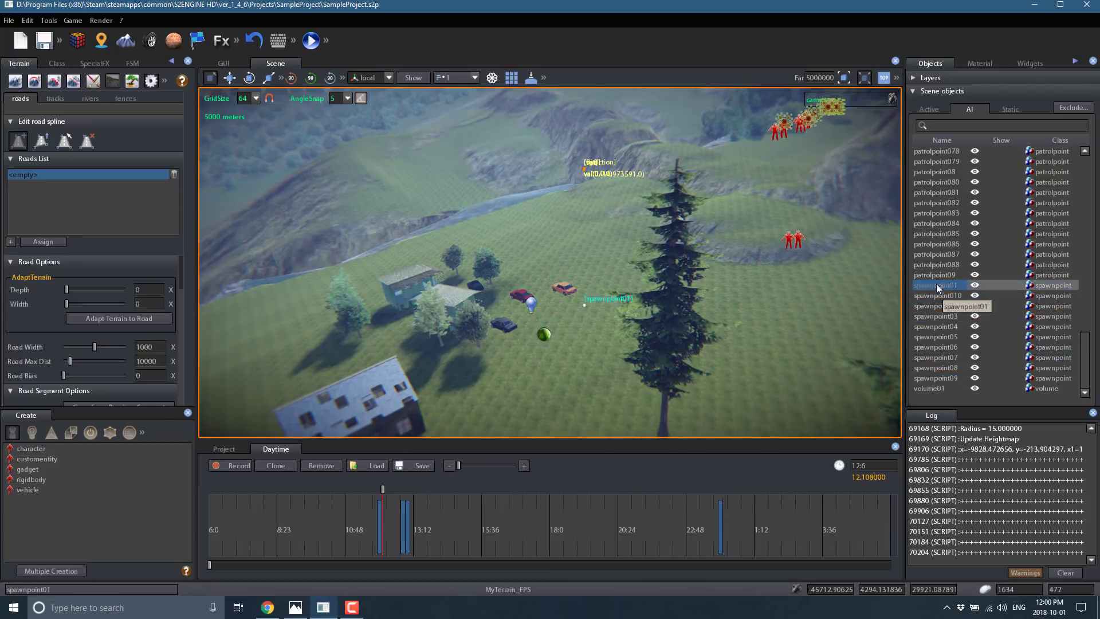
pyautogui.doubleClick(937, 286)
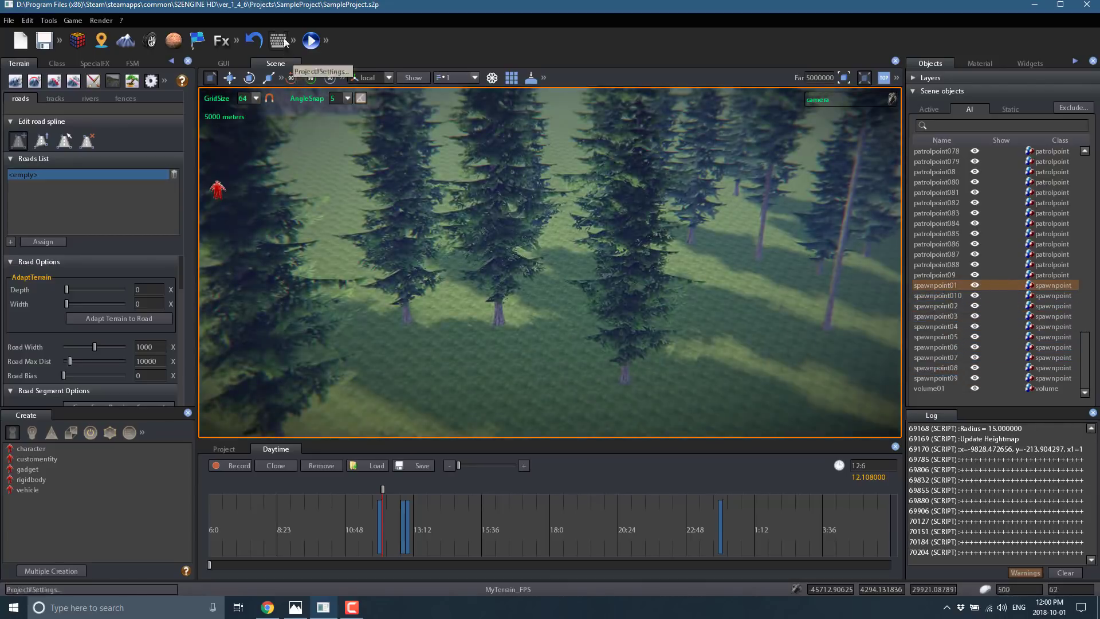
# Look over the Game menu's Start/StartFromHere/Test options, then open the Scripts panel from Tools.
pyautogui.click(72, 22)
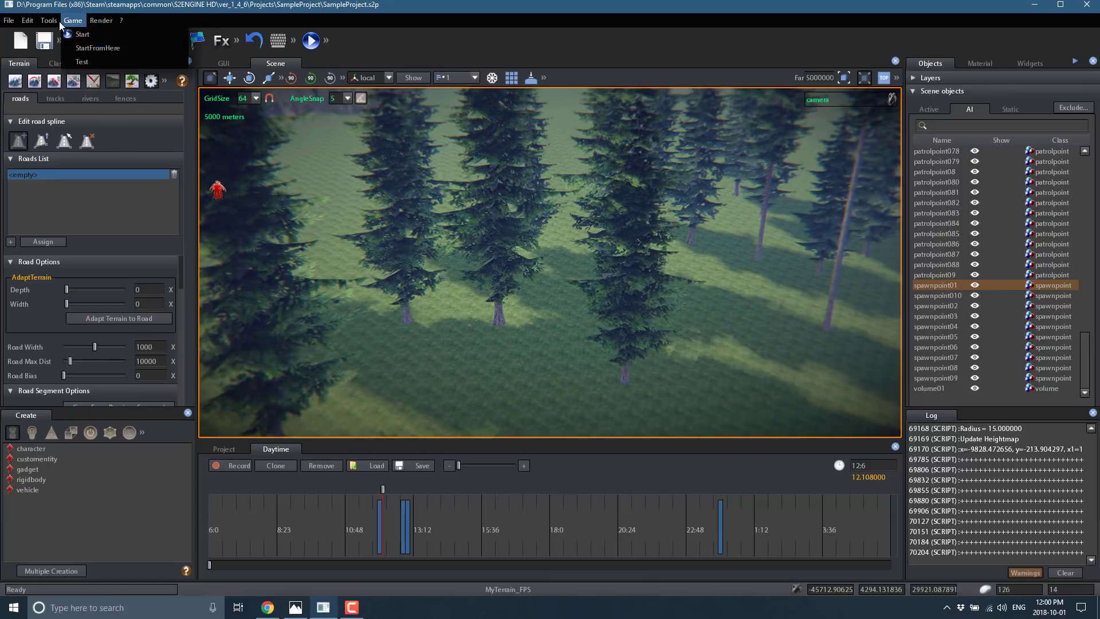
pyautogui.moveTo(50, 21)
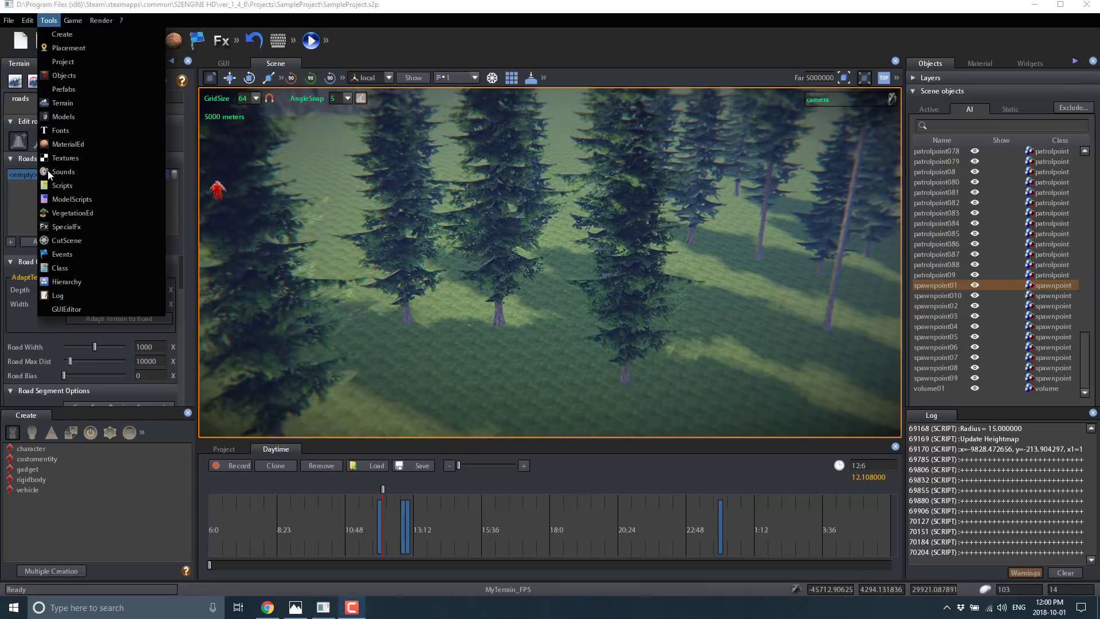
pyautogui.click(63, 186)
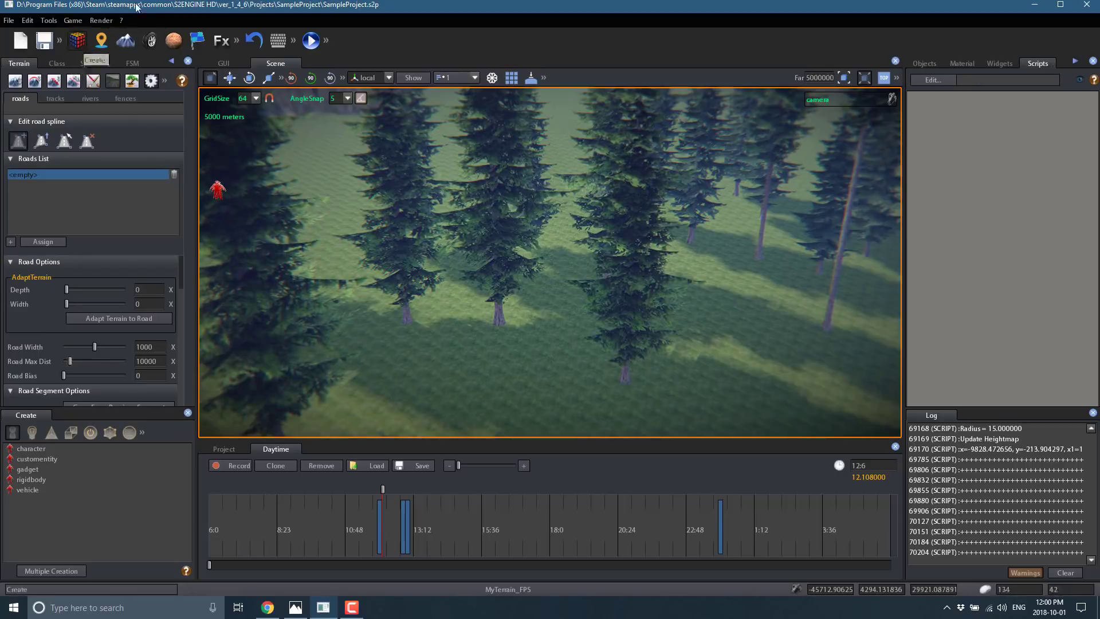
# Browse the Game and Tools menu commands again and close them without choosing anything.
pyautogui.click(72, 21)
pyautogui.moveTo(57, 23)
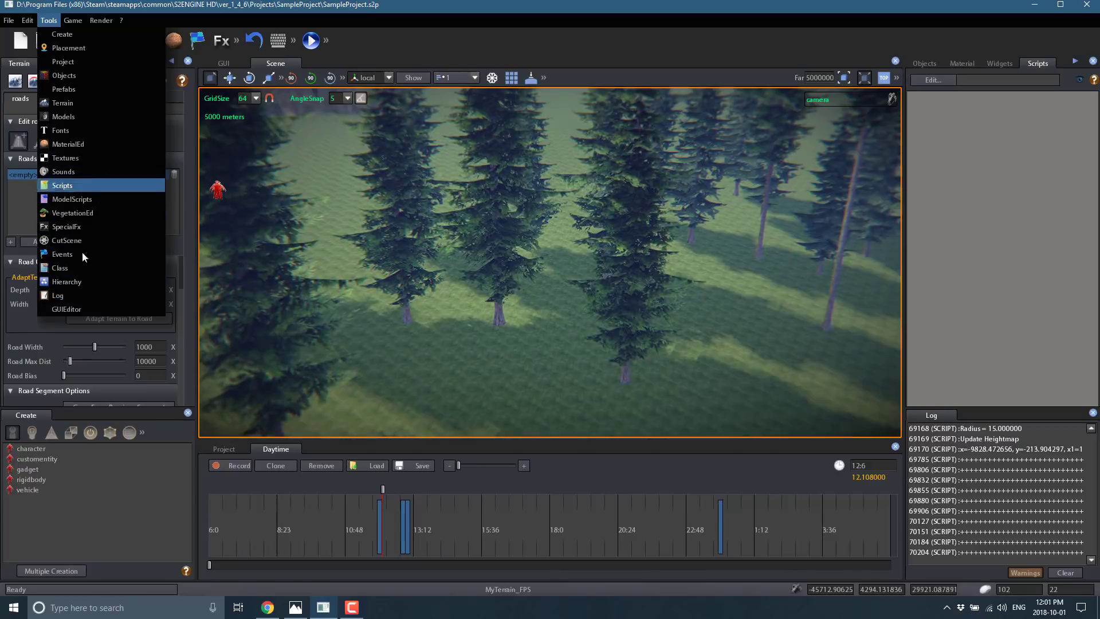
pyautogui.click(696, 325)
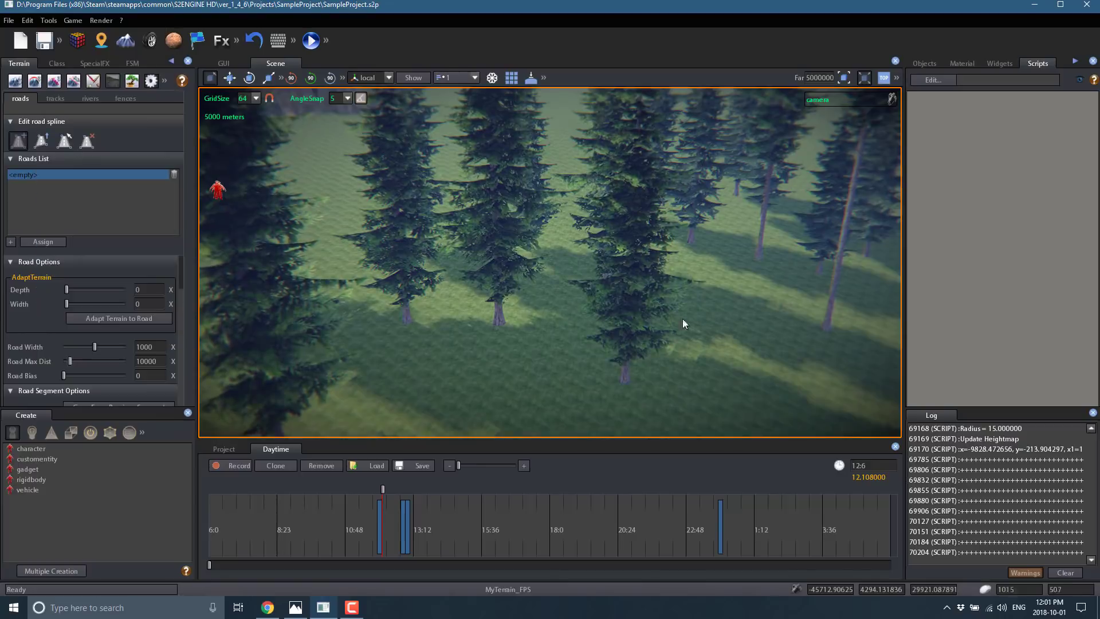
pyautogui.click(544, 344)
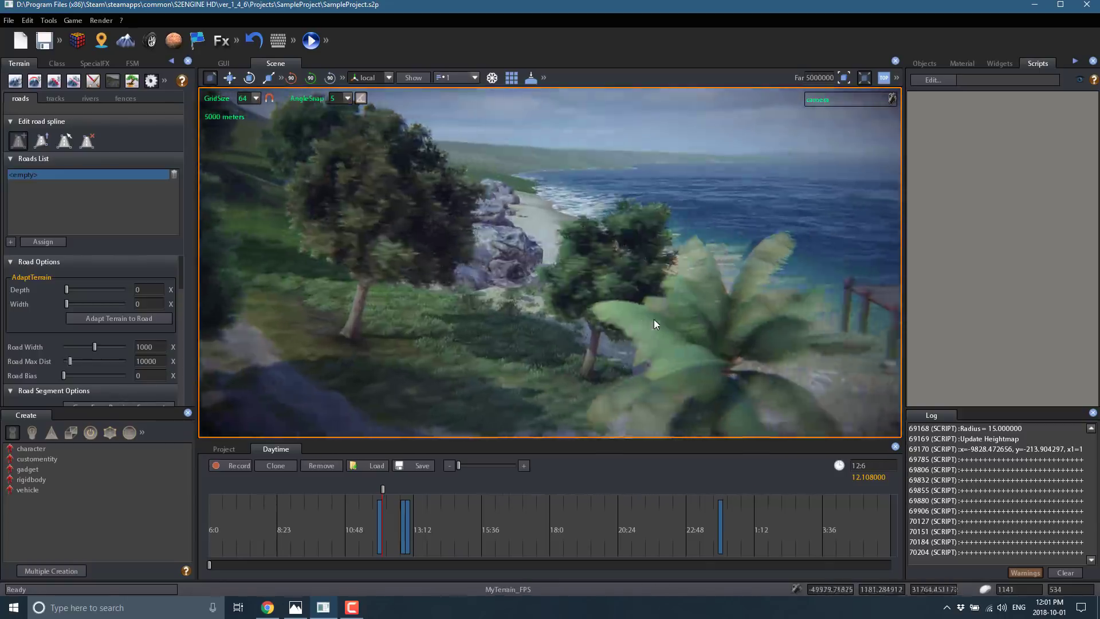
# Open the Game menu to show Start, StartFromHere and Test.
pyautogui.click(101, 20)
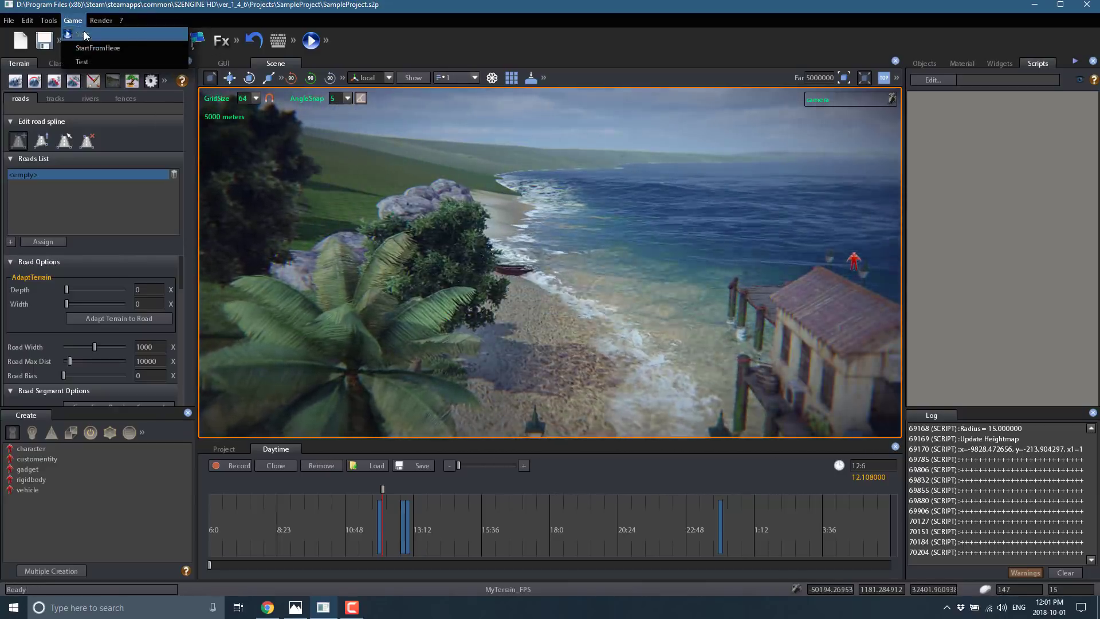
# Playtest the sample game via Game > Start, stop it with Esc, and quit the editor confirming OK.
pyautogui.click(83, 34)
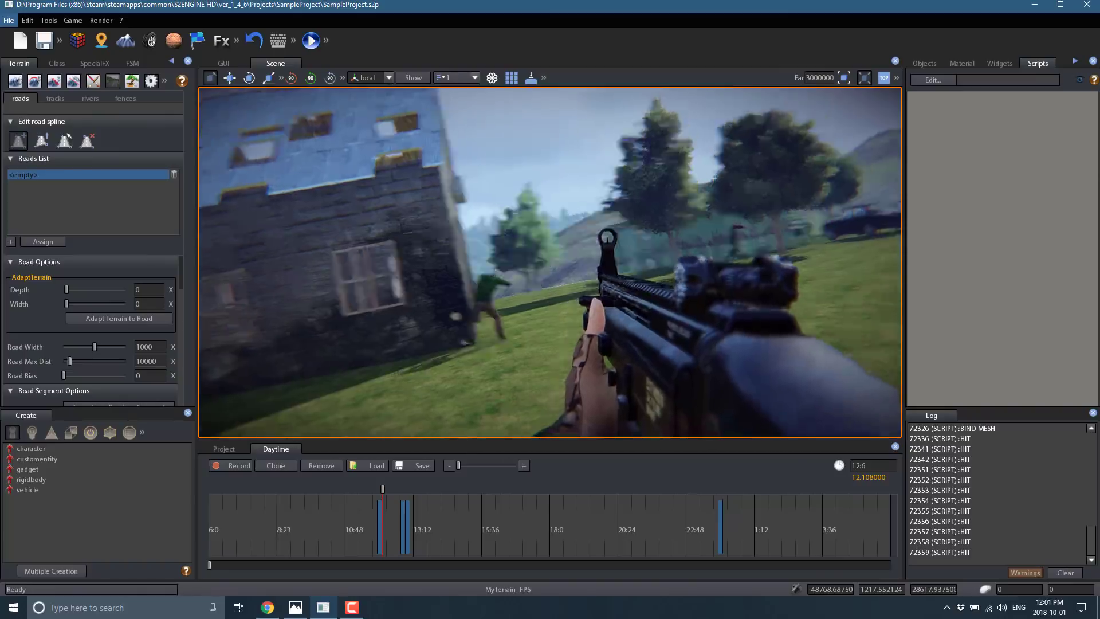
pyautogui.press('Escape')
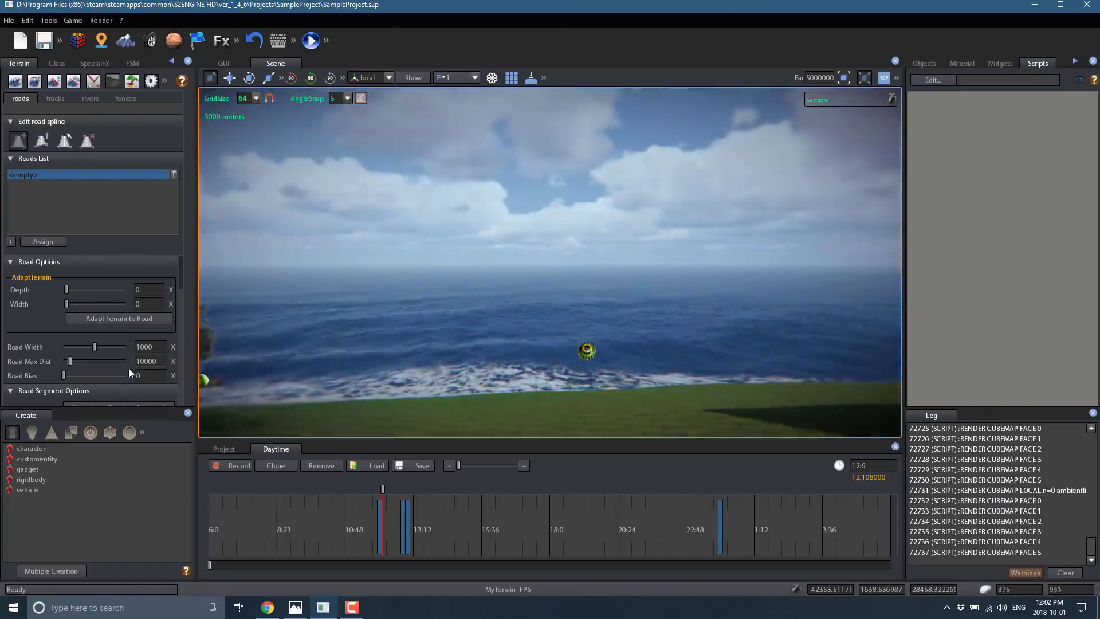
pyautogui.click(1087, 6)
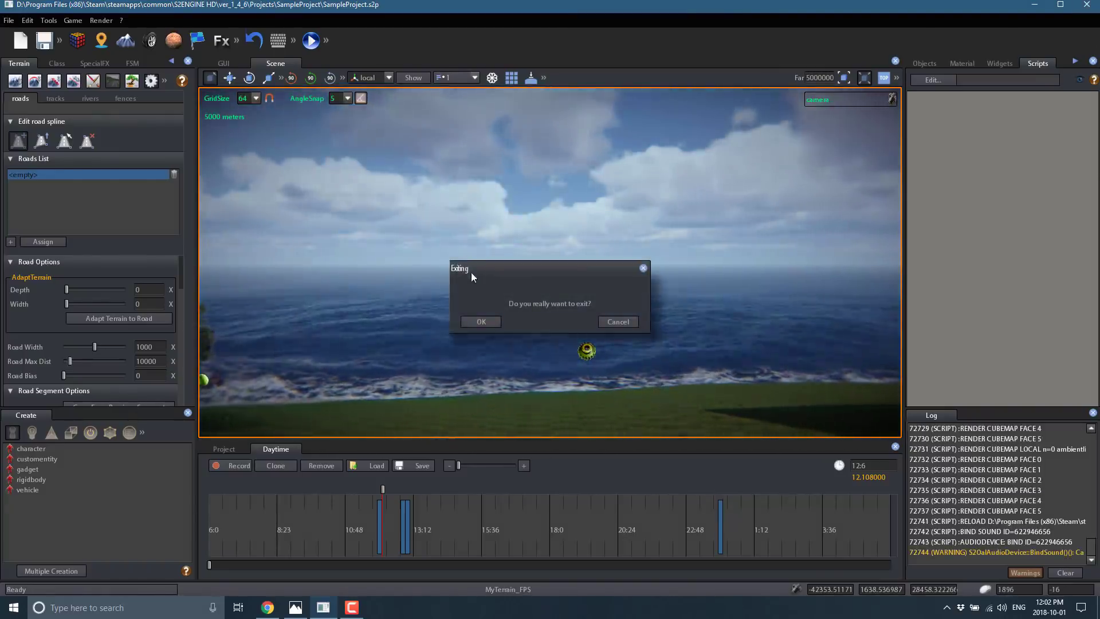
pyautogui.click(481, 321)
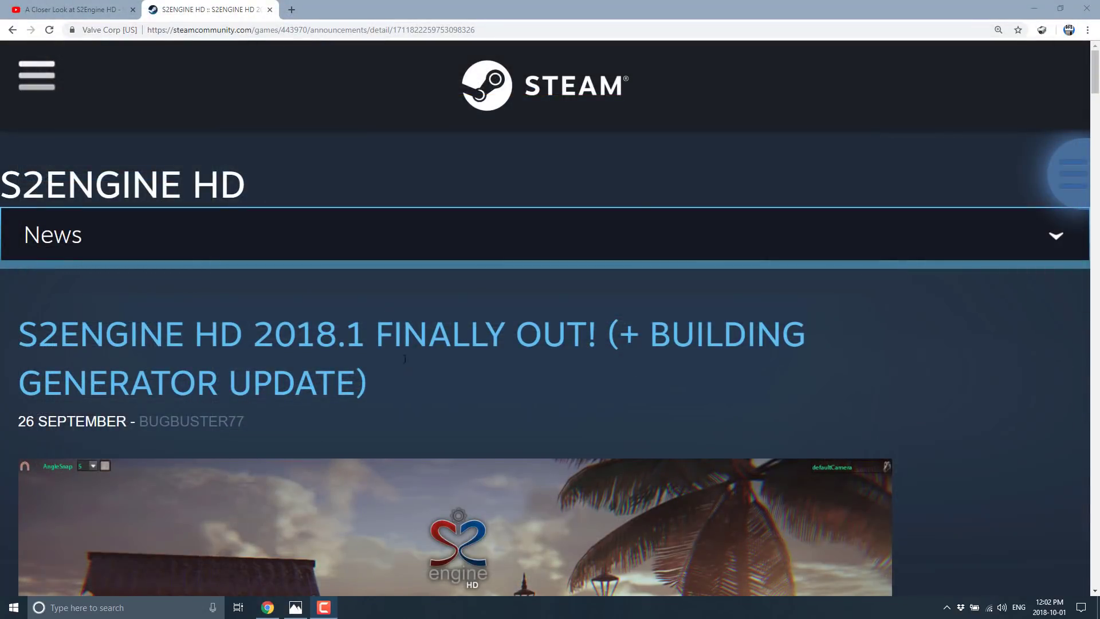
pyautogui.scroll(-10, 432, 393)
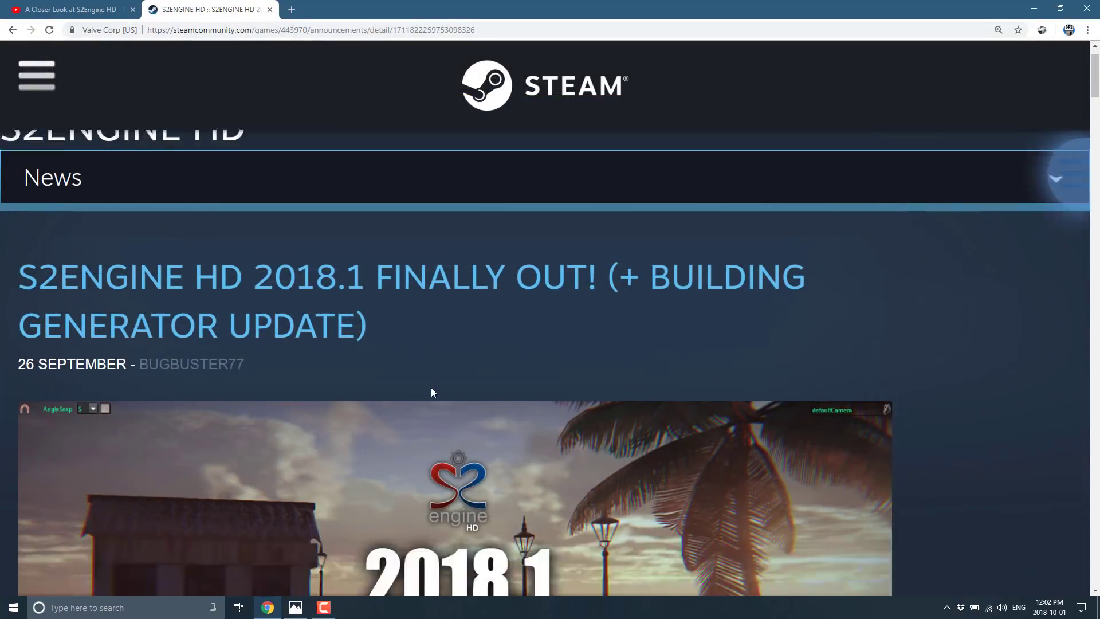
pyautogui.scroll(-8, 431, 403)
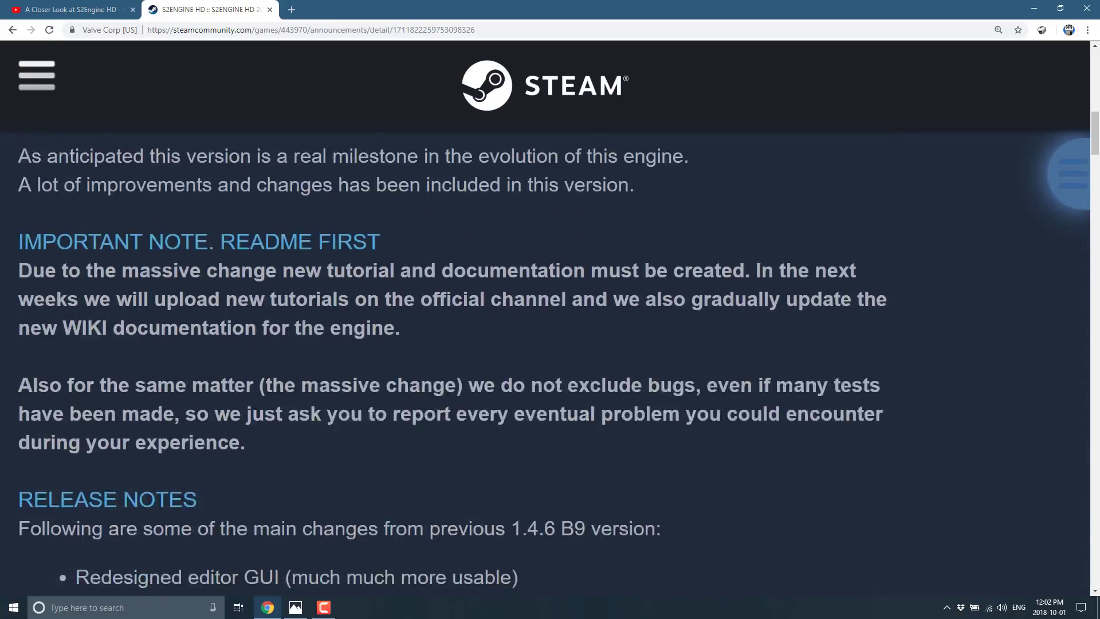
pyautogui.scroll(-1, 447, 406)
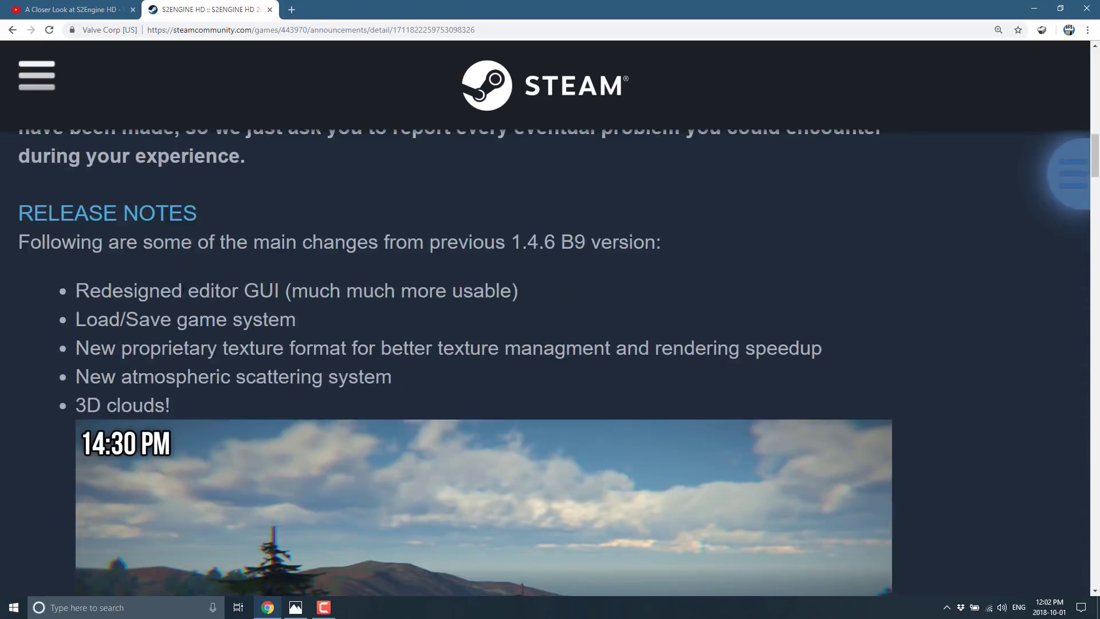
pyautogui.scroll(-1, 378, 291)
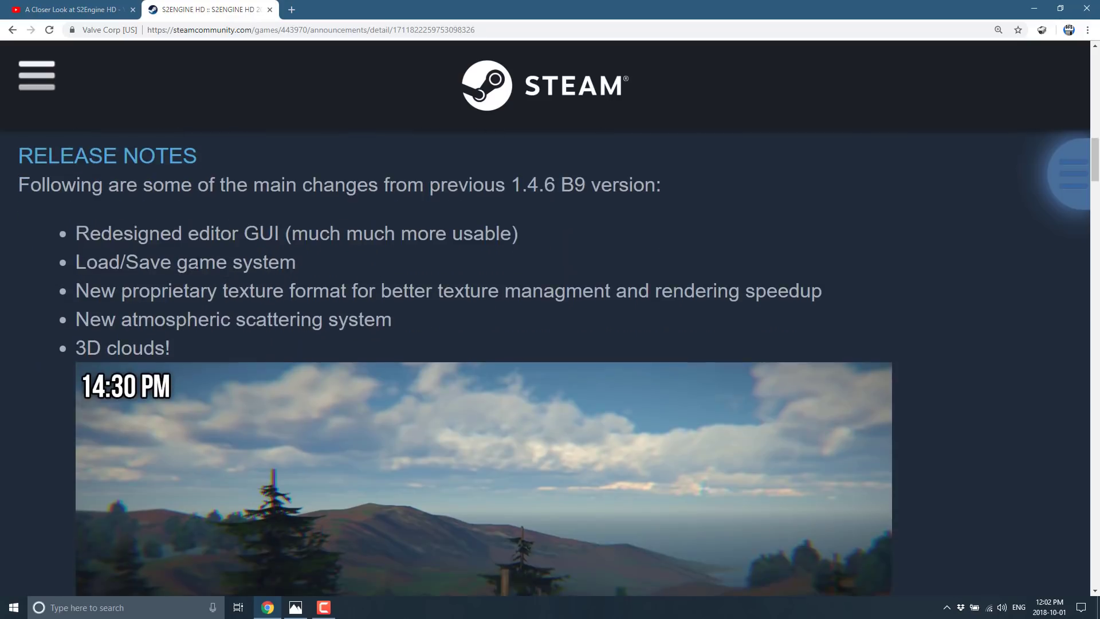
pyautogui.scroll(-1, 205, 278)
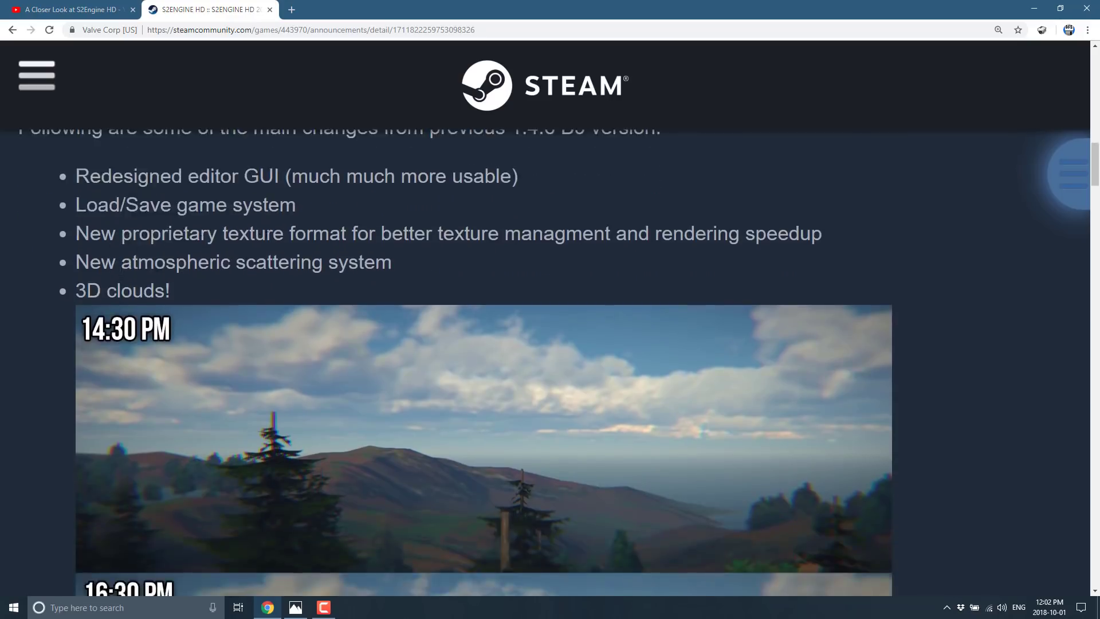
pyautogui.scroll(-1, 122, 191)
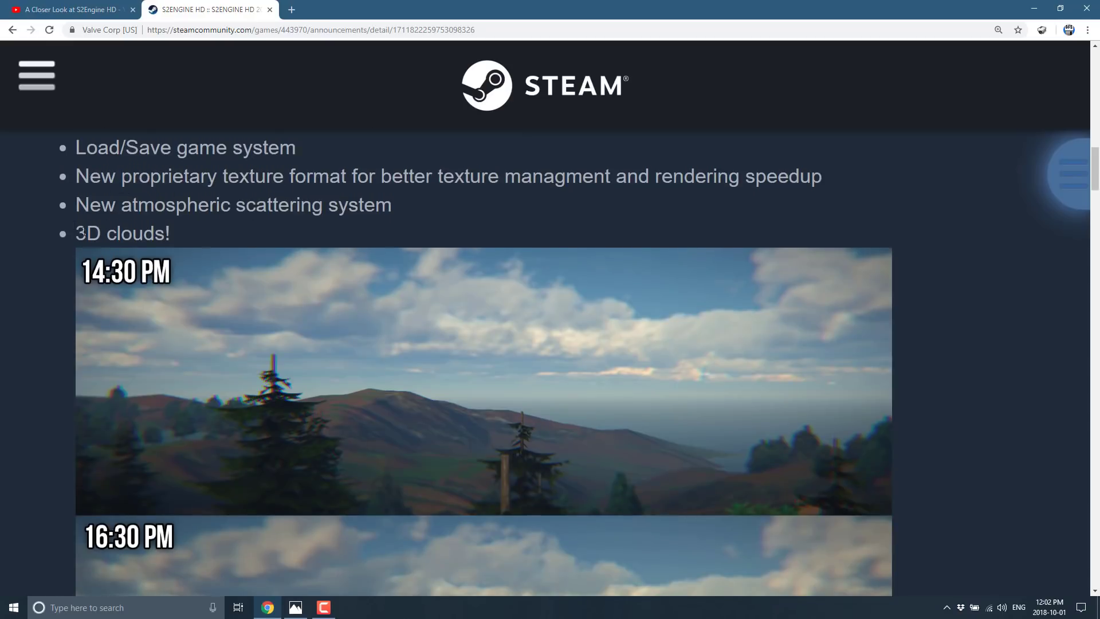
pyautogui.scroll(-1, 403, 348)
pyautogui.scroll(-4, 565, 331)
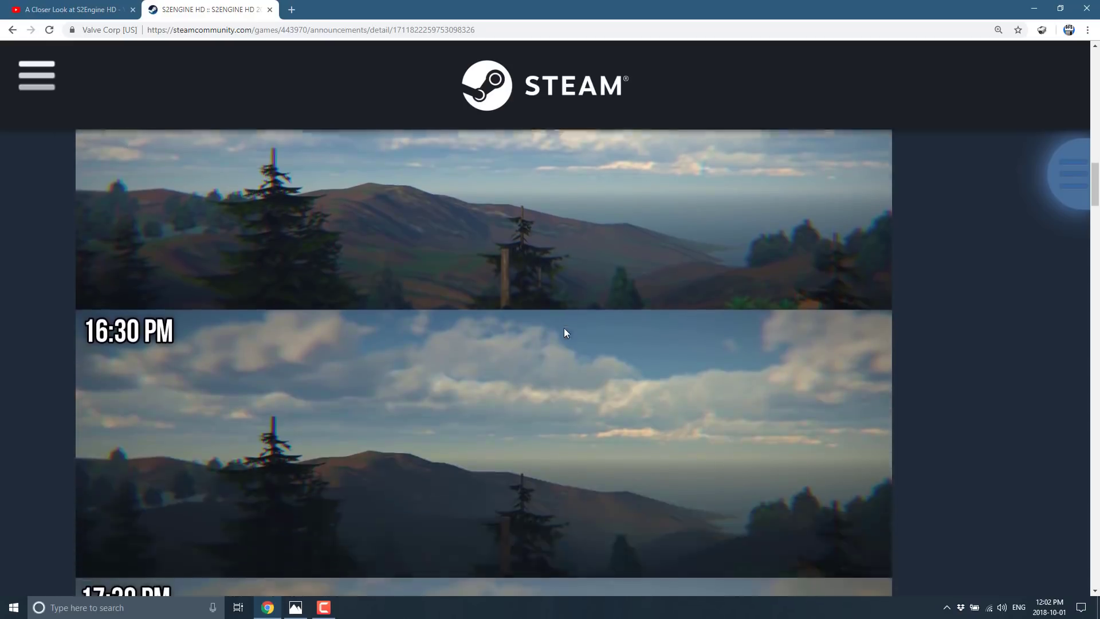
pyautogui.scroll(-15, 564, 328)
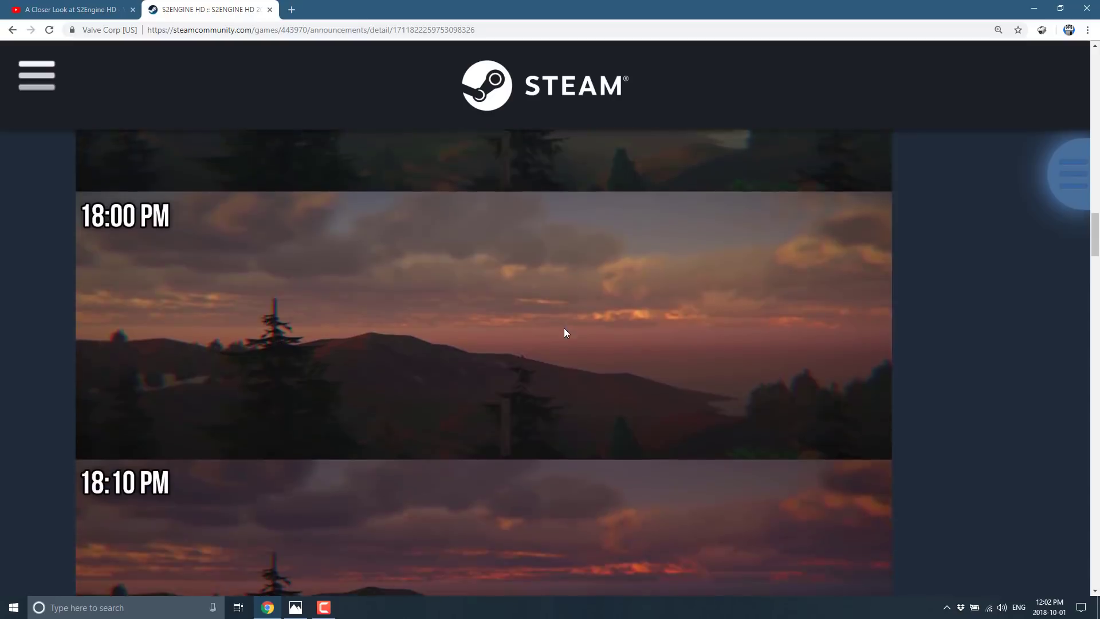
pyautogui.scroll(-5, 567, 314)
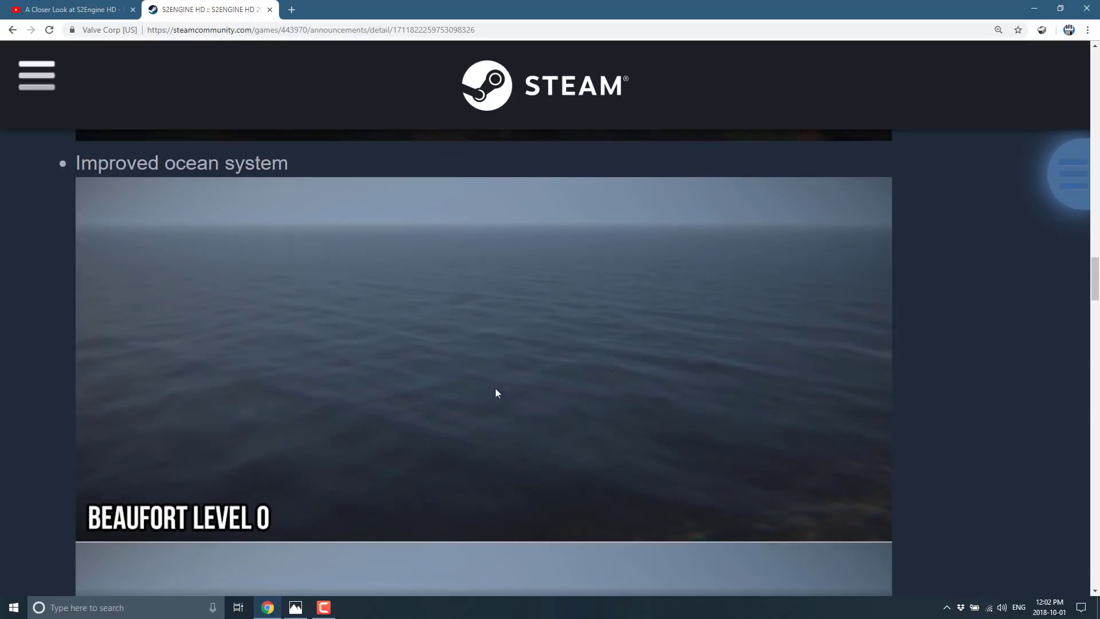
pyautogui.scroll(-20, 475, 382)
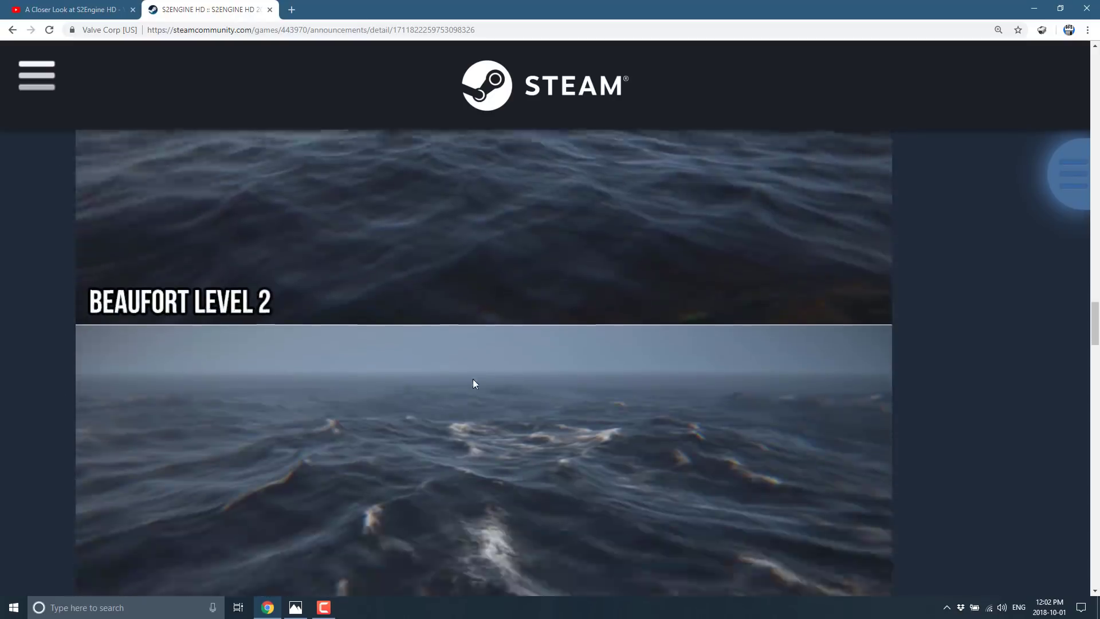
pyautogui.scroll(-2, 473, 384)
pyautogui.scroll(-1, 473, 379)
pyautogui.scroll(-4, 410, 392)
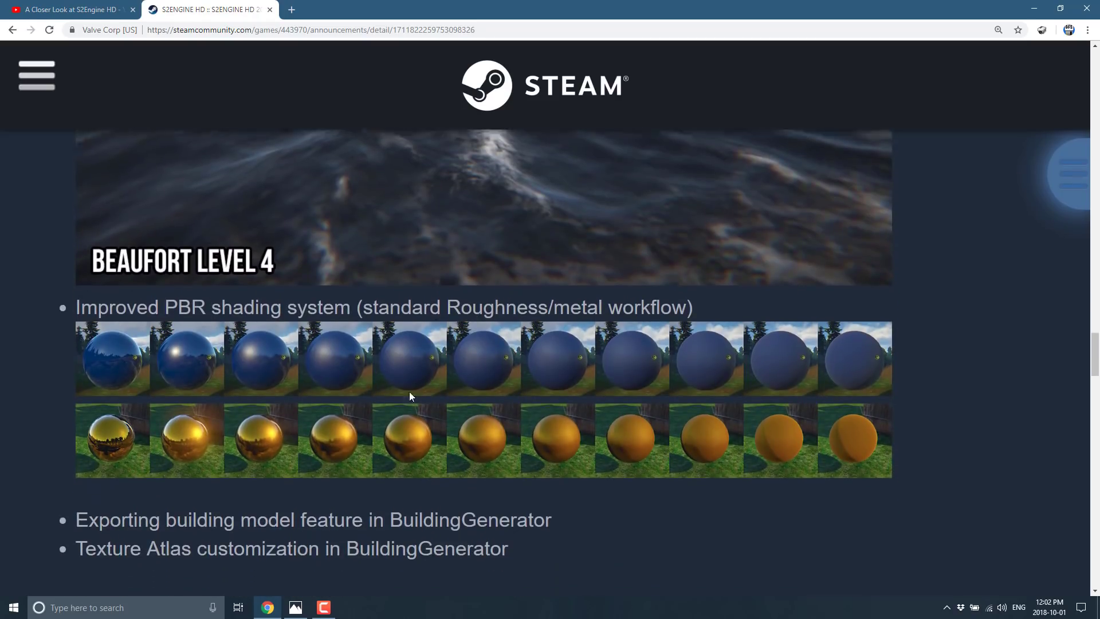
pyautogui.scroll(3, 401, 355)
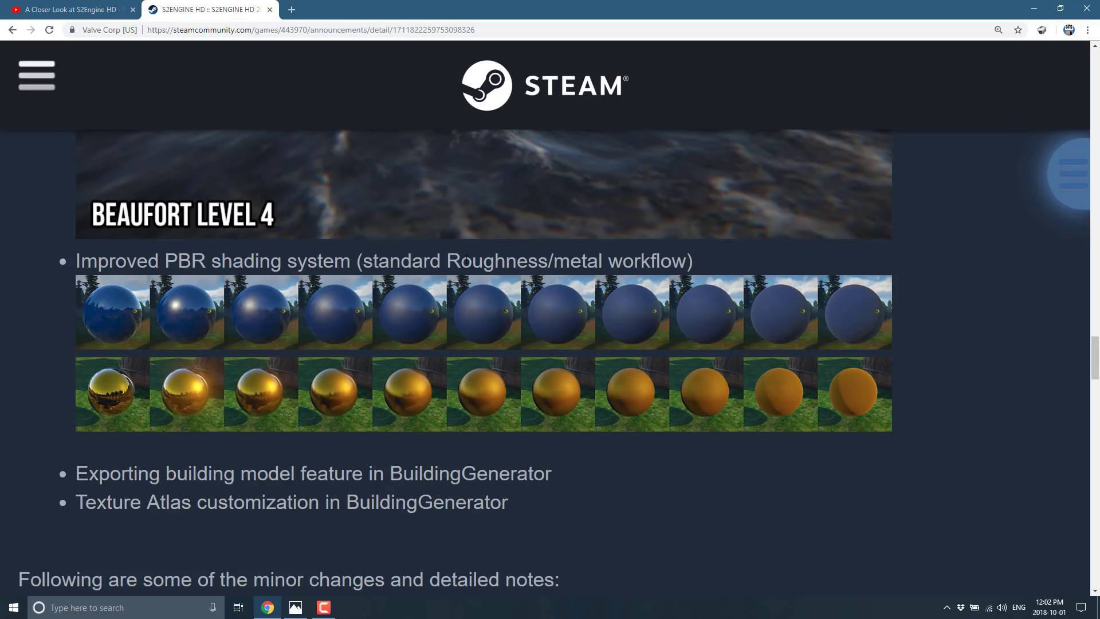
pyautogui.scroll(-3, 624, 393)
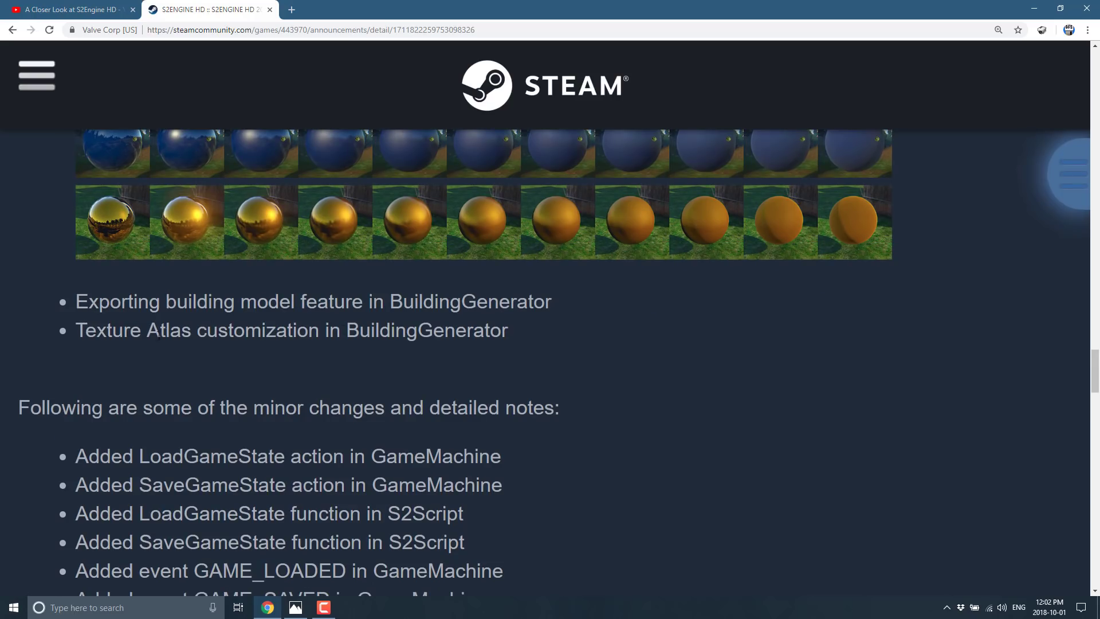
pyautogui.scroll(-3, 565, 343)
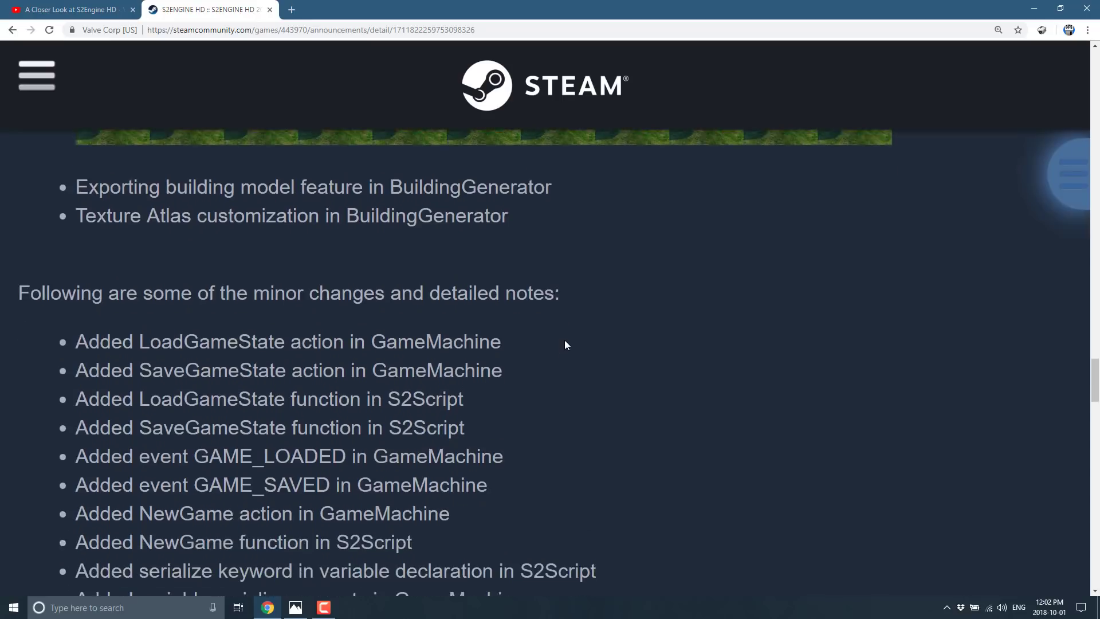
pyautogui.scroll(-18, 386, 262)
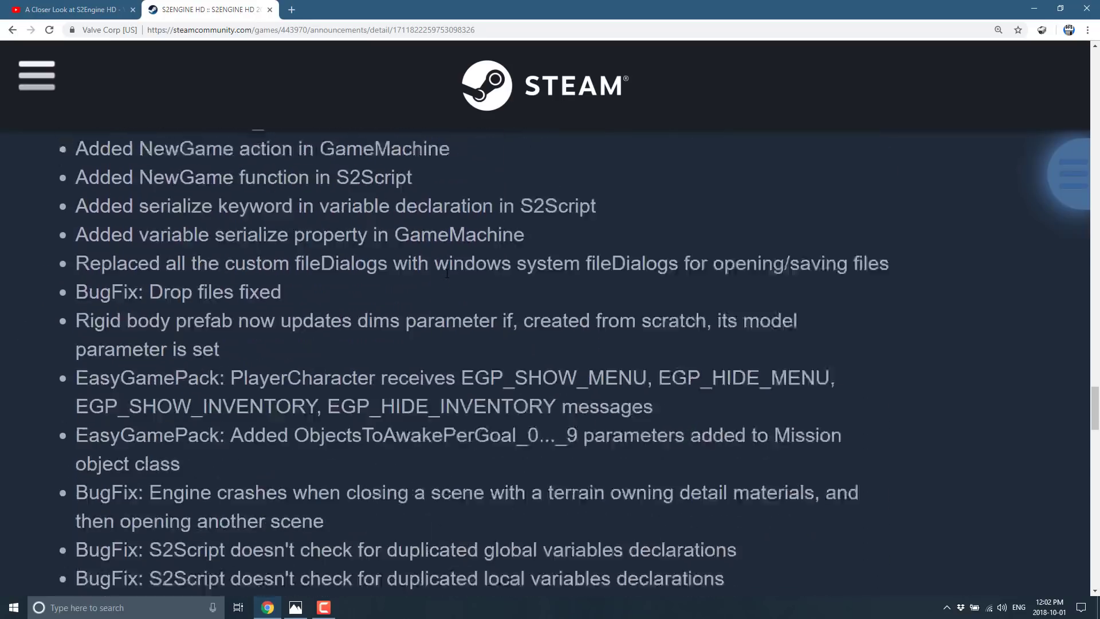
pyautogui.scroll(-12, 448, 274)
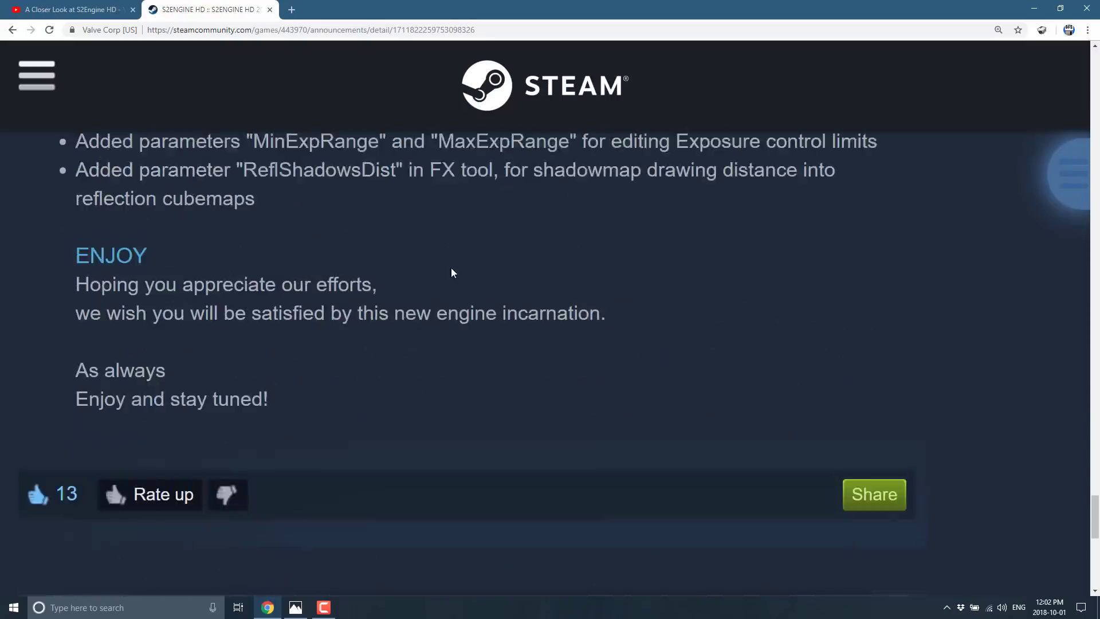
pyautogui.scroll(2, 452, 266)
pyautogui.scroll(20, 451, 268)
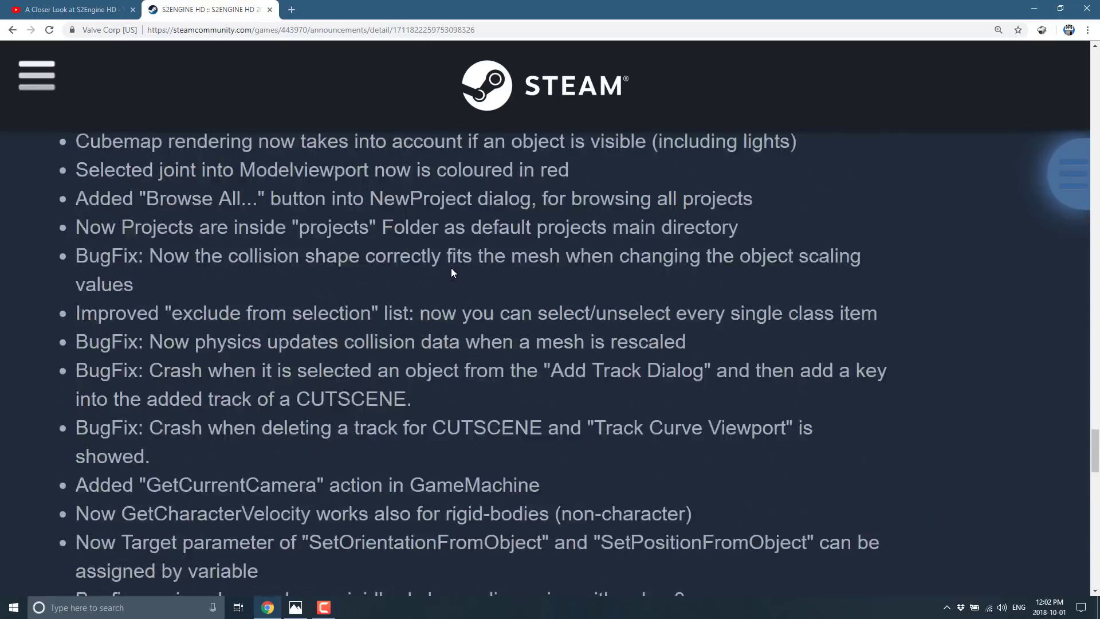
pyautogui.scroll(20, 450, 268)
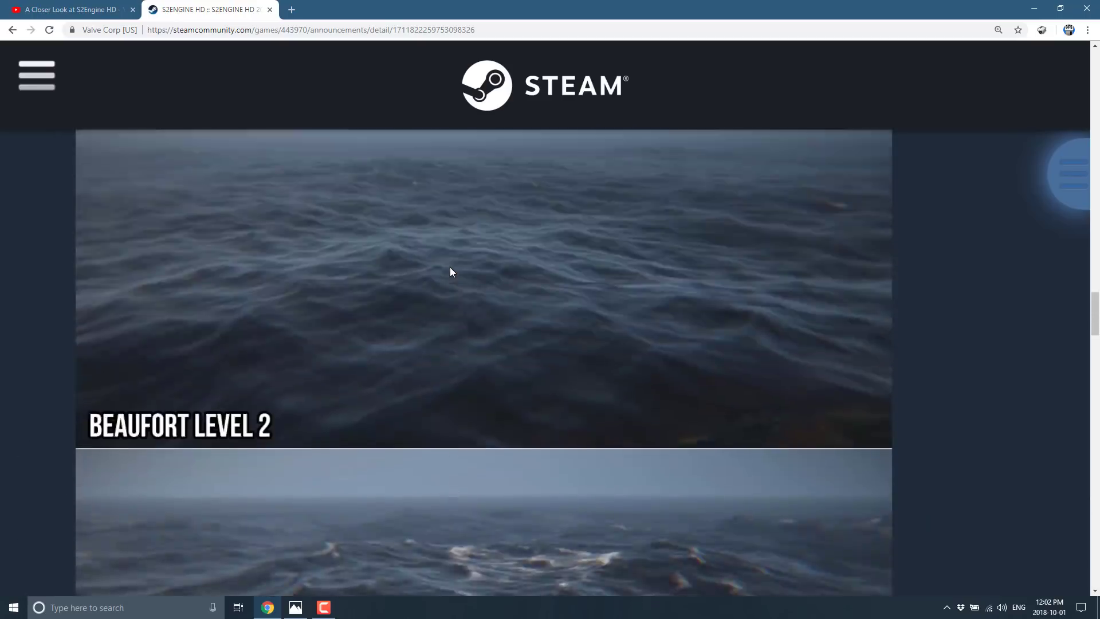
pyautogui.scroll(20, 450, 270)
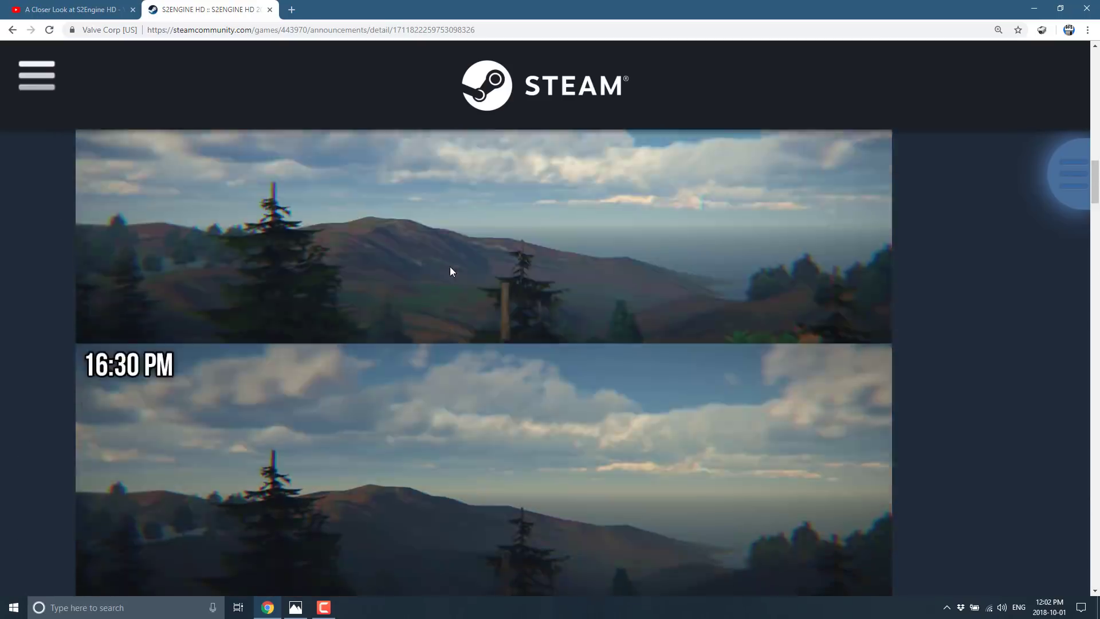
pyautogui.scroll(4, 450, 268)
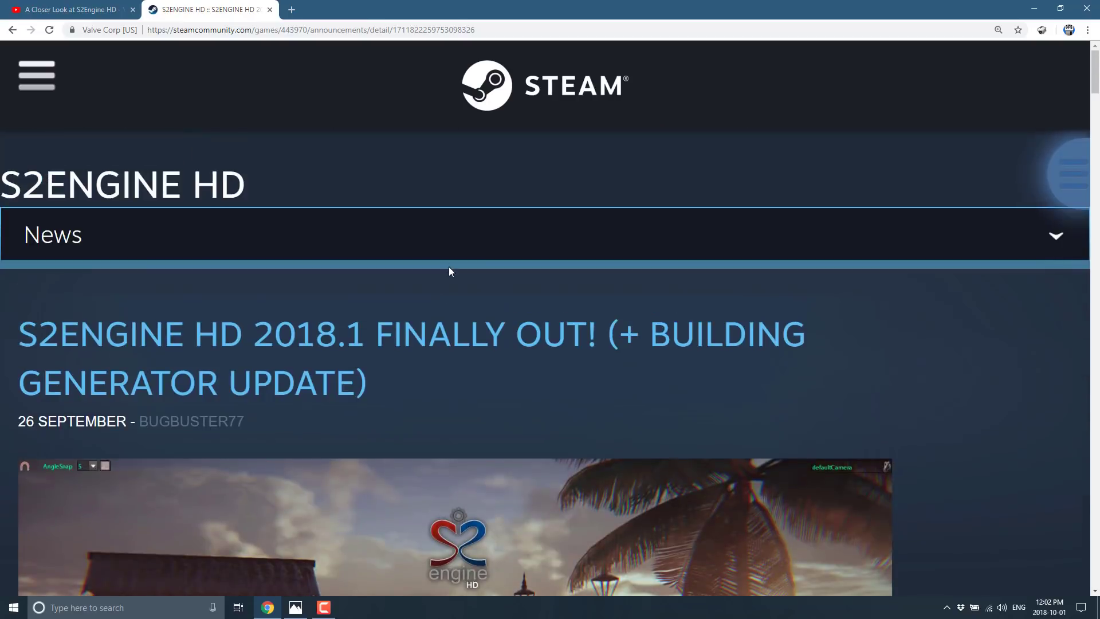
# Switch to the YouTube 'A Closer Look at S2Engine HD' tab.
pyautogui.click(92, 9)
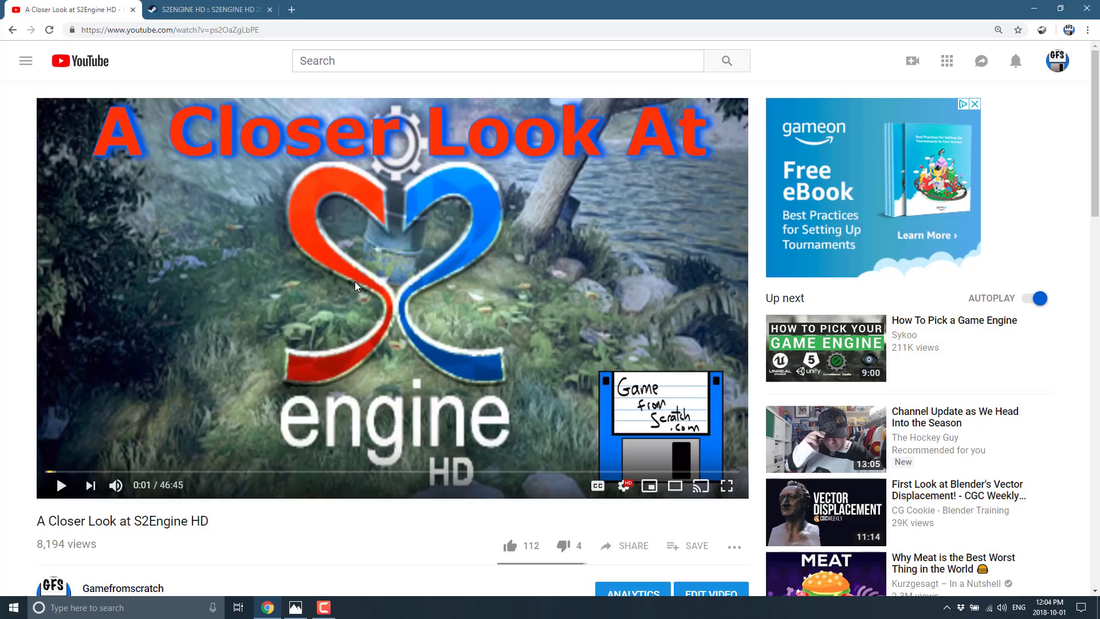
pyautogui.scroll(-5, 406, 292)
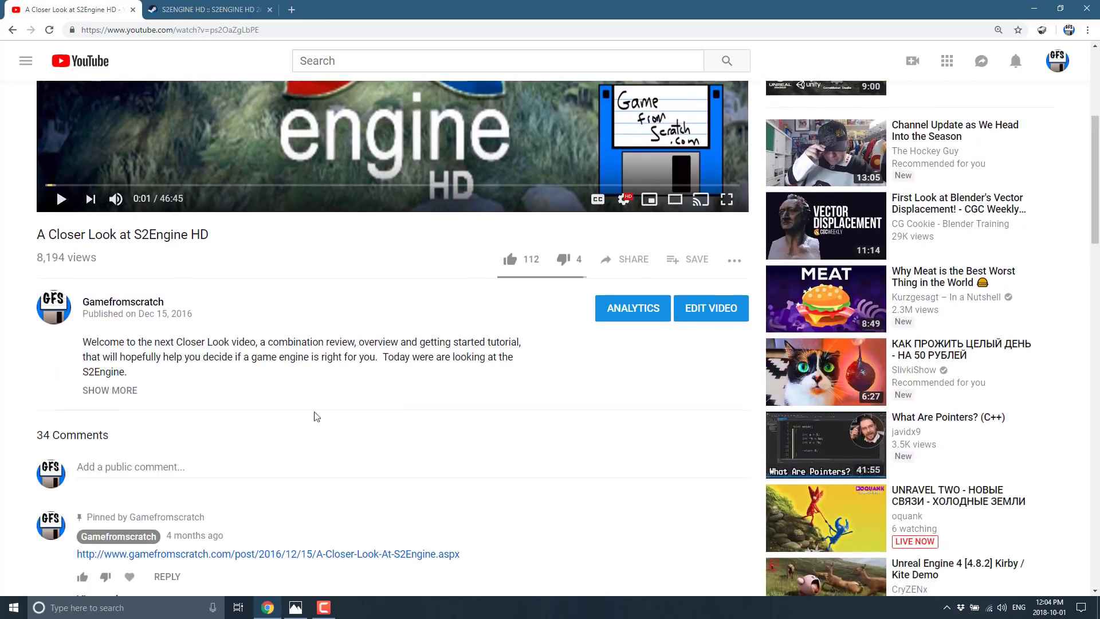